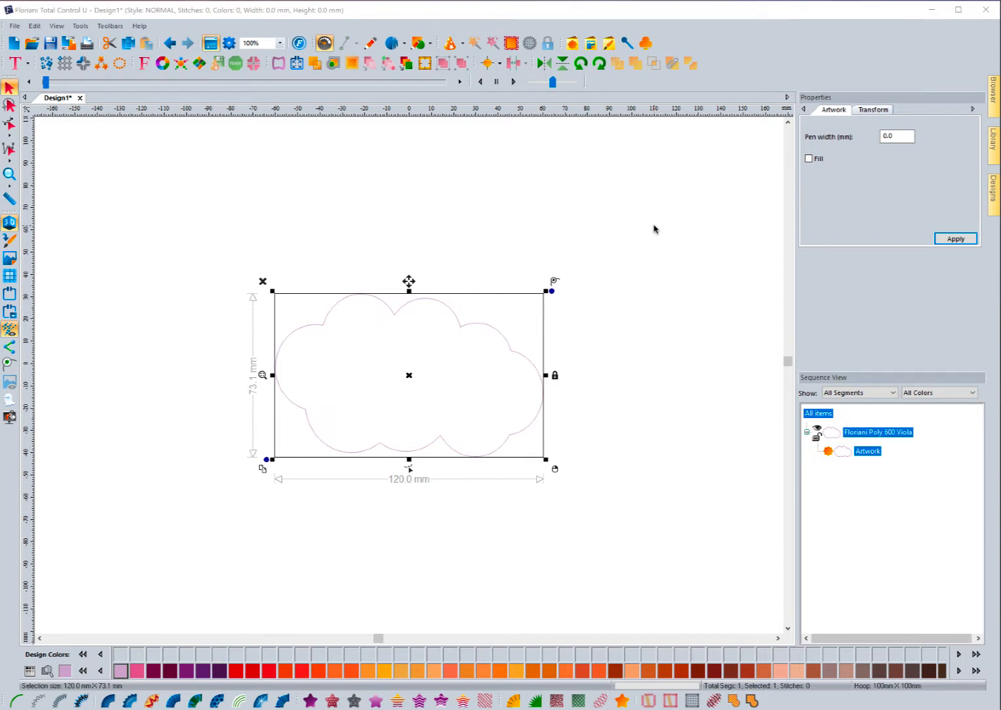
Step: Convert the cloud outline into a 2.5 mm satin Steil border
{"action": "left_click", "coordinate": [654, 229]}
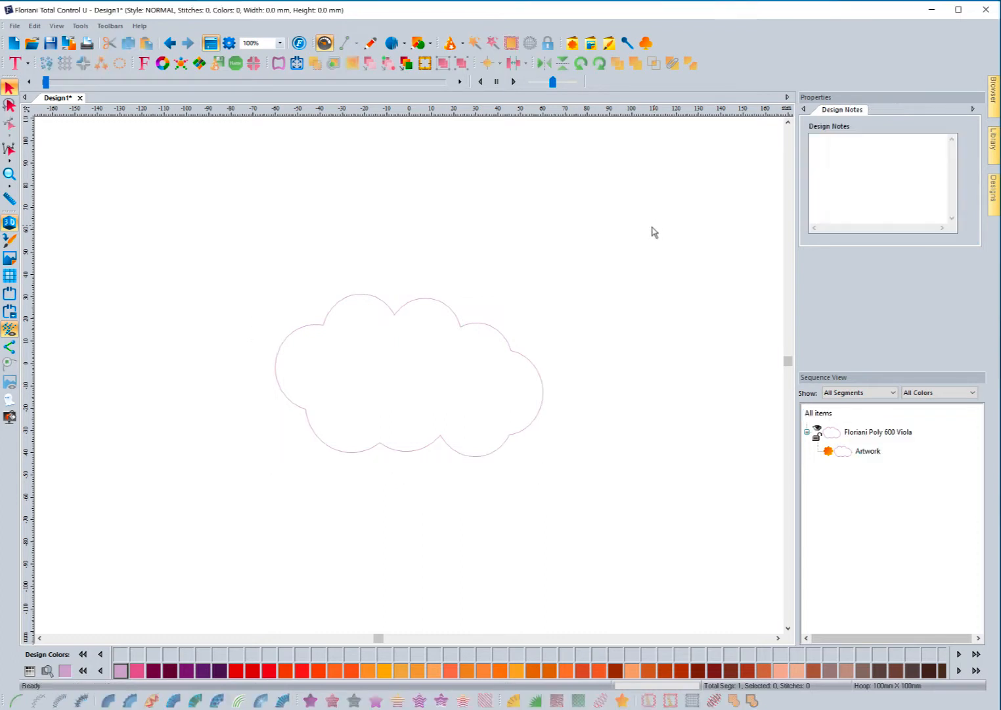
{"action": "left_click", "coordinate": [453, 322]}
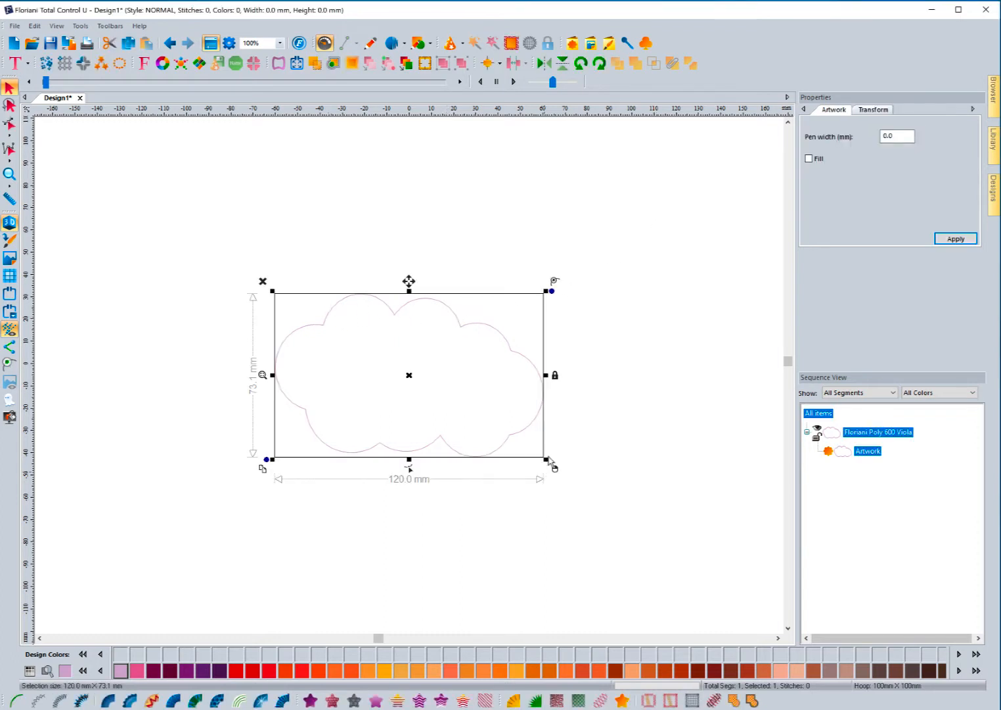
{"action": "left_click", "coordinate": [59, 700]}
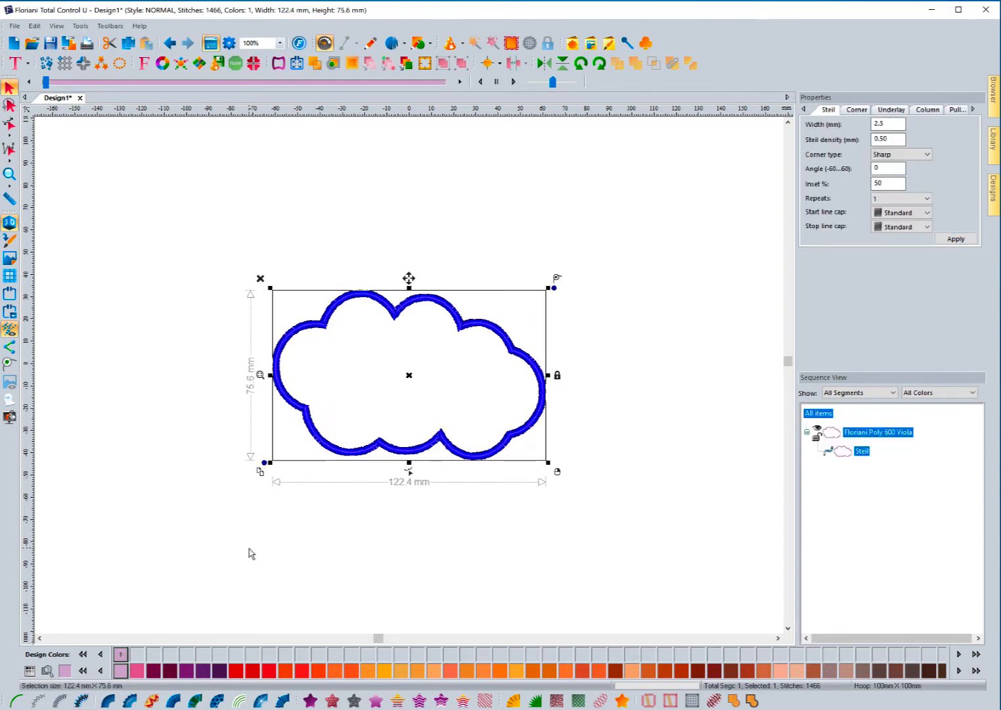
{"action": "left_click", "coordinate": [302, 539]}
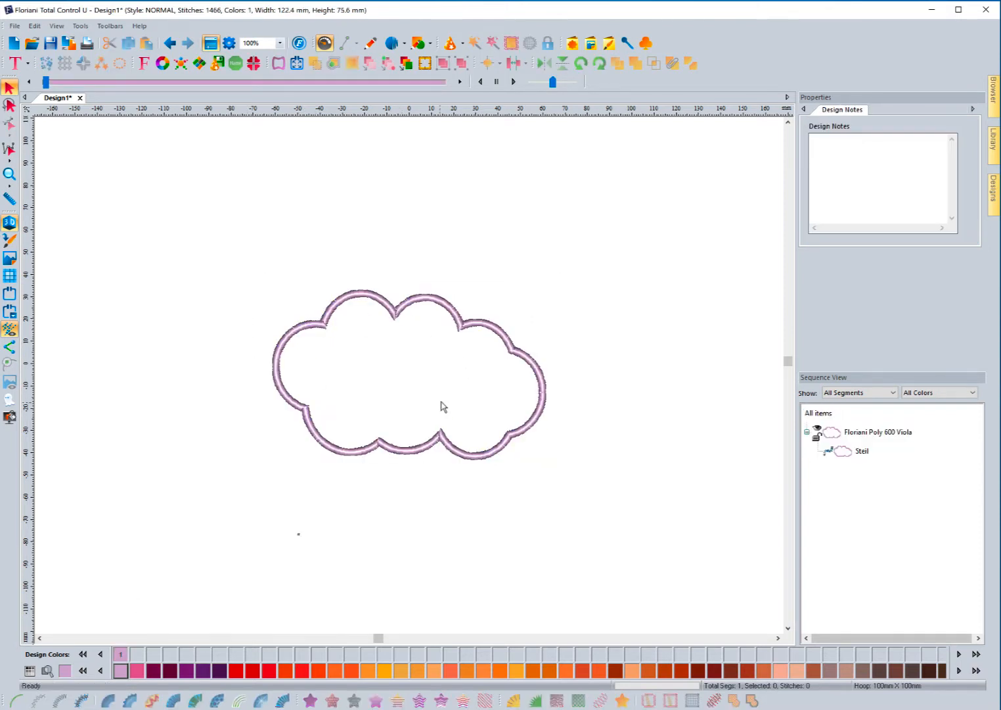
{"action": "left_click", "coordinate": [455, 345]}
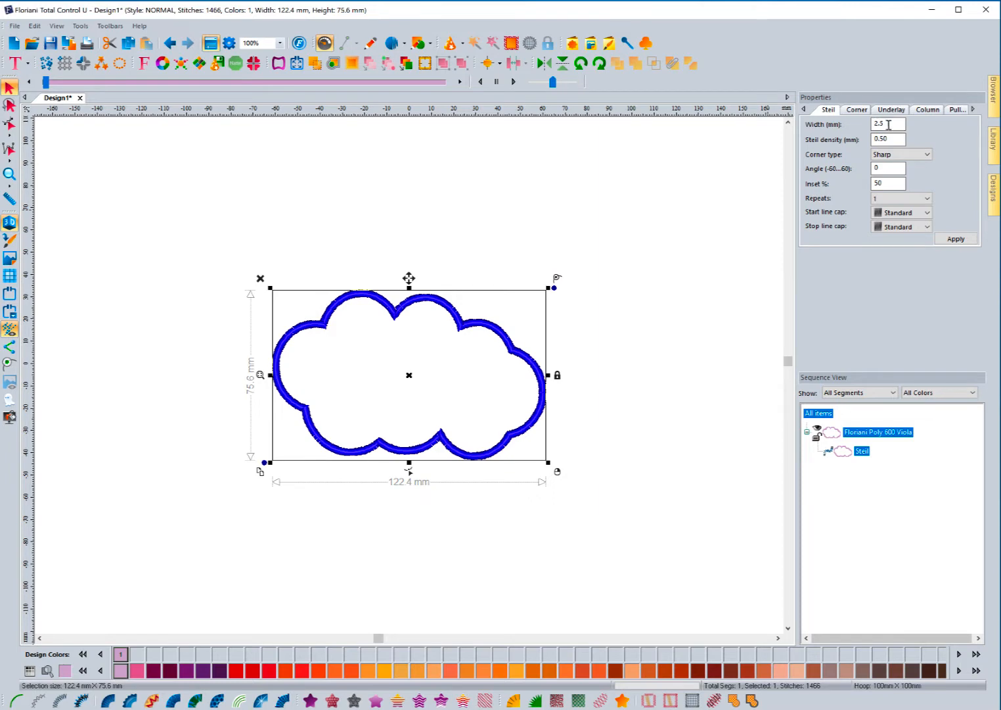
Step: Review the Steil border's Corner, Underlay and Column settings
{"action": "left_click", "coordinate": [856, 110]}
{"action": "left_click", "coordinate": [897, 110]}
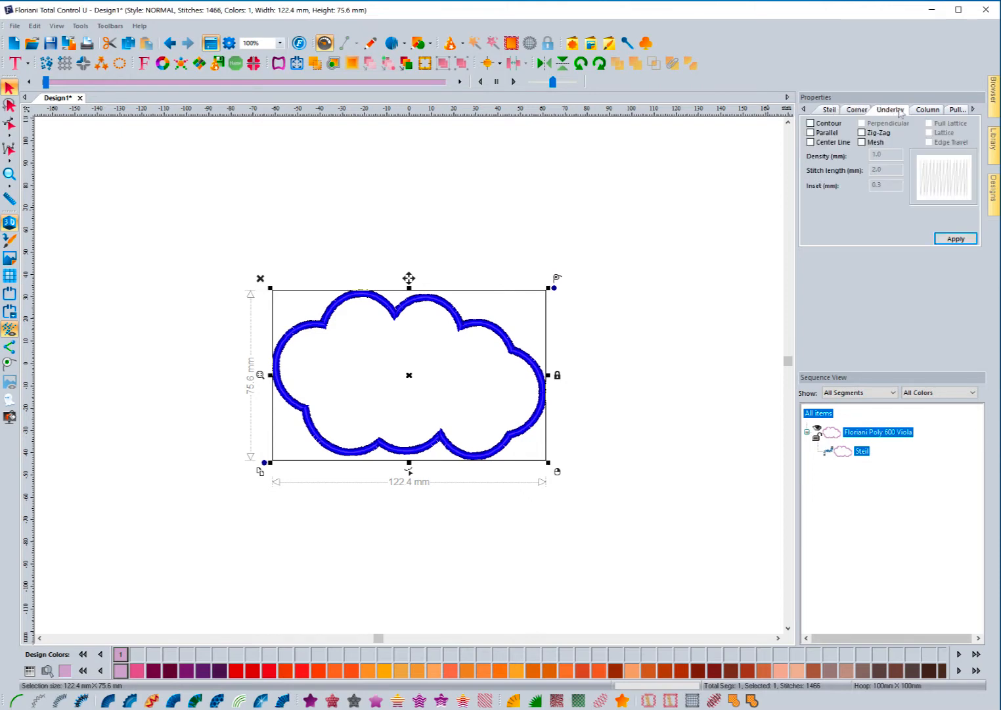
{"action": "left_click", "coordinate": [933, 111]}
{"action": "left_click", "coordinate": [832, 110]}
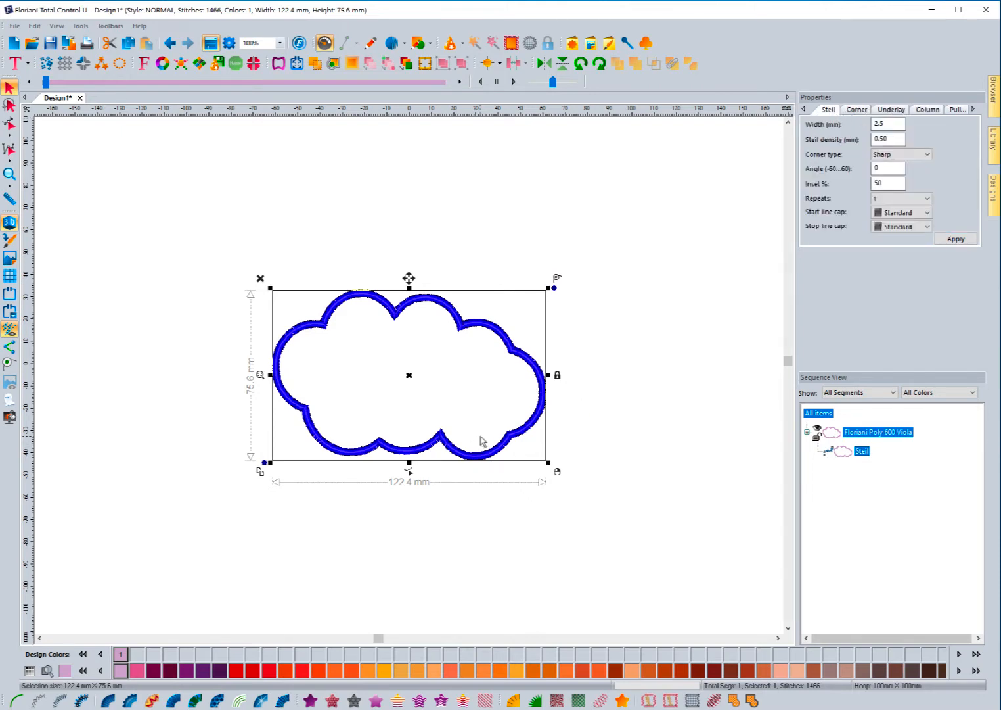
{"action": "left_click", "coordinate": [482, 509]}
{"action": "left_click", "coordinate": [478, 453]}
{"action": "right_click", "coordinate": [60, 700]}
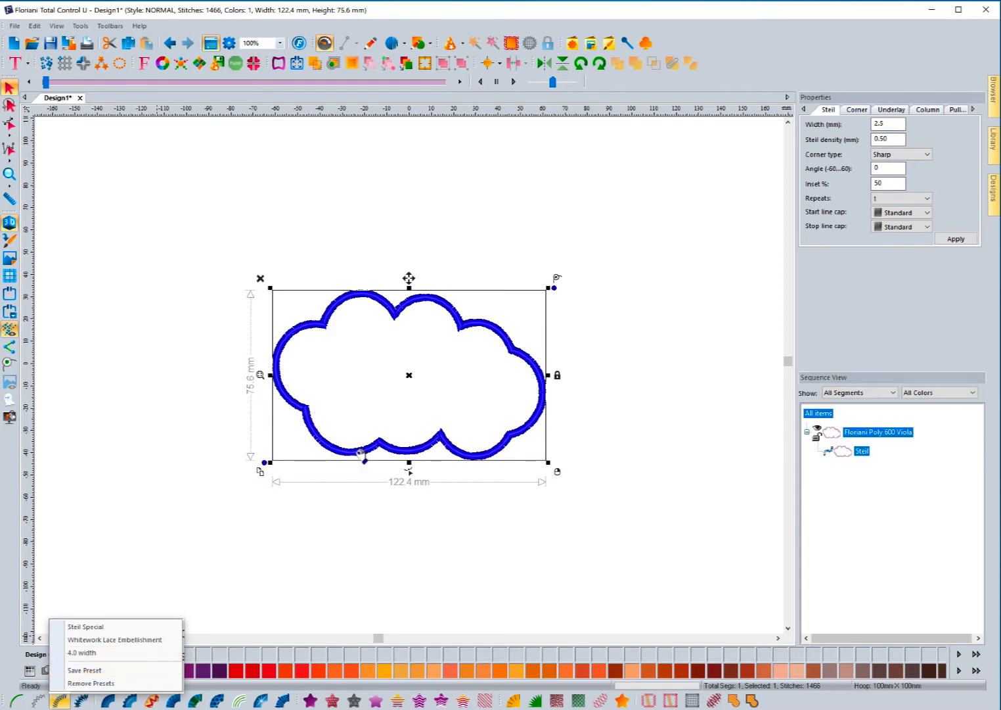
{"action": "left_click", "coordinate": [86, 655]}
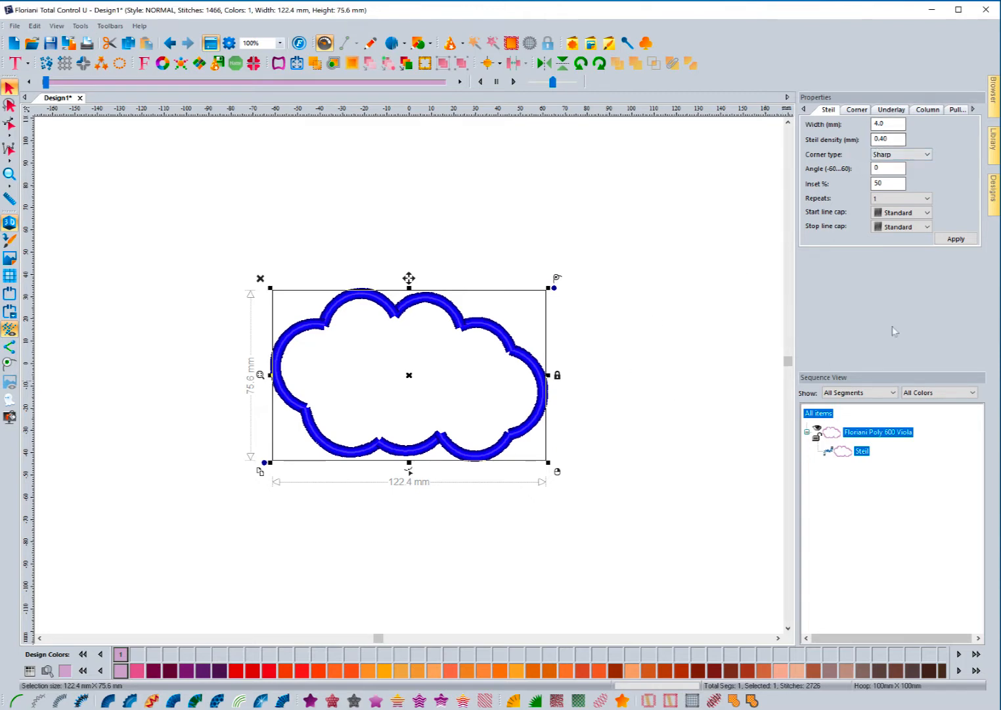
{"action": "left_click", "coordinate": [60, 700]}
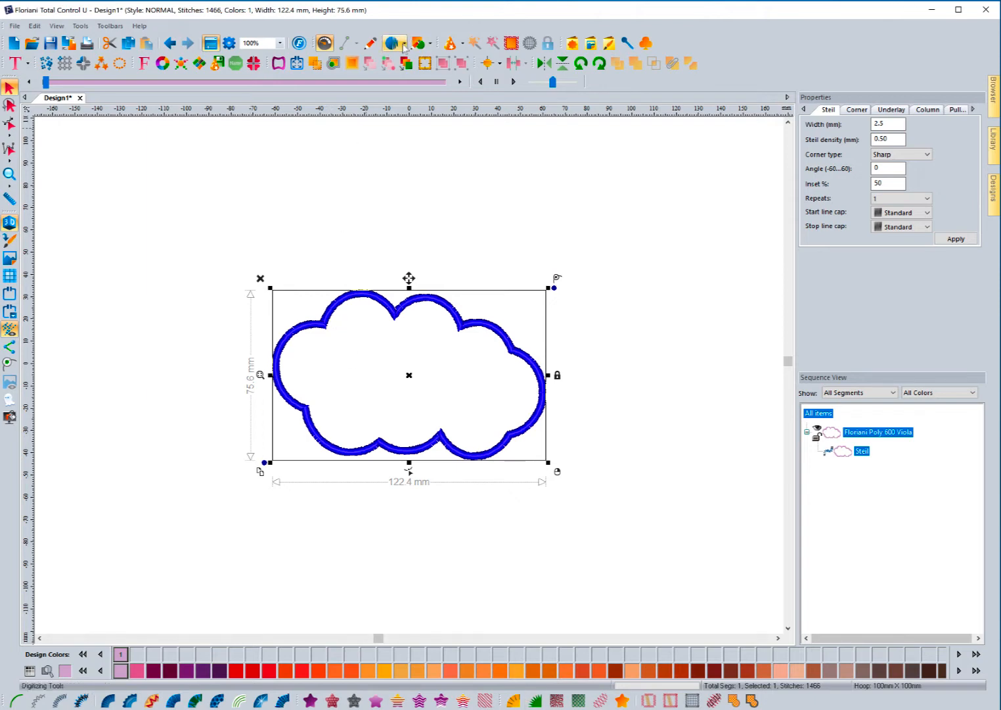
Step: Reselect the cloud border and delete it, leaving a 0-stitch canvas
{"action": "left_click", "coordinate": [368, 263]}
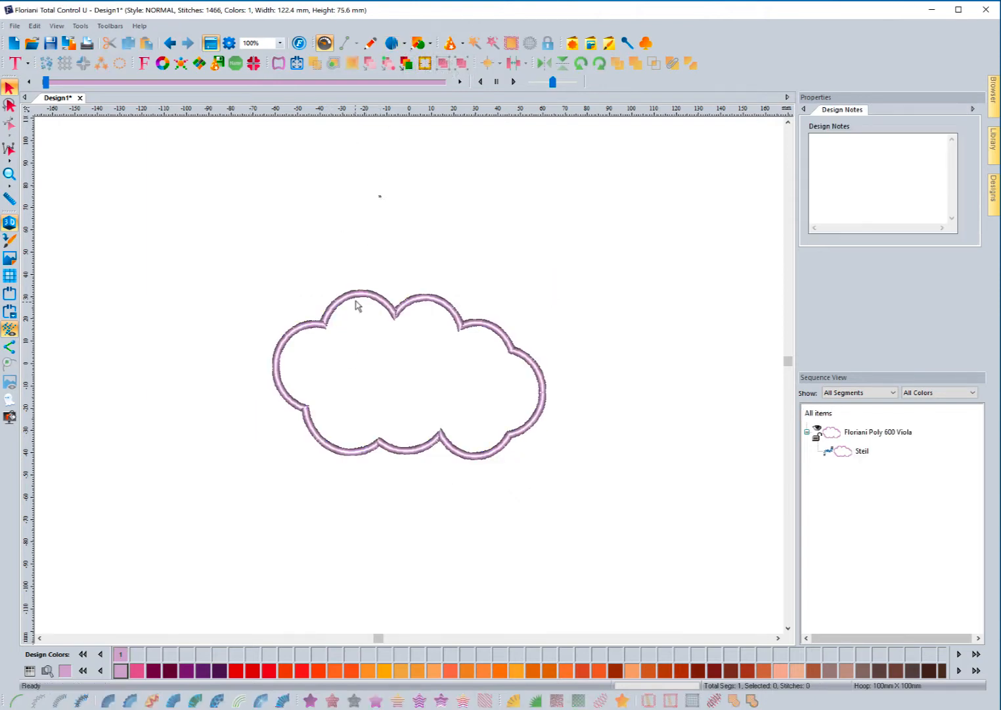
{"action": "left_click", "coordinate": [360, 297]}
{"action": "key", "text": "Delete"}
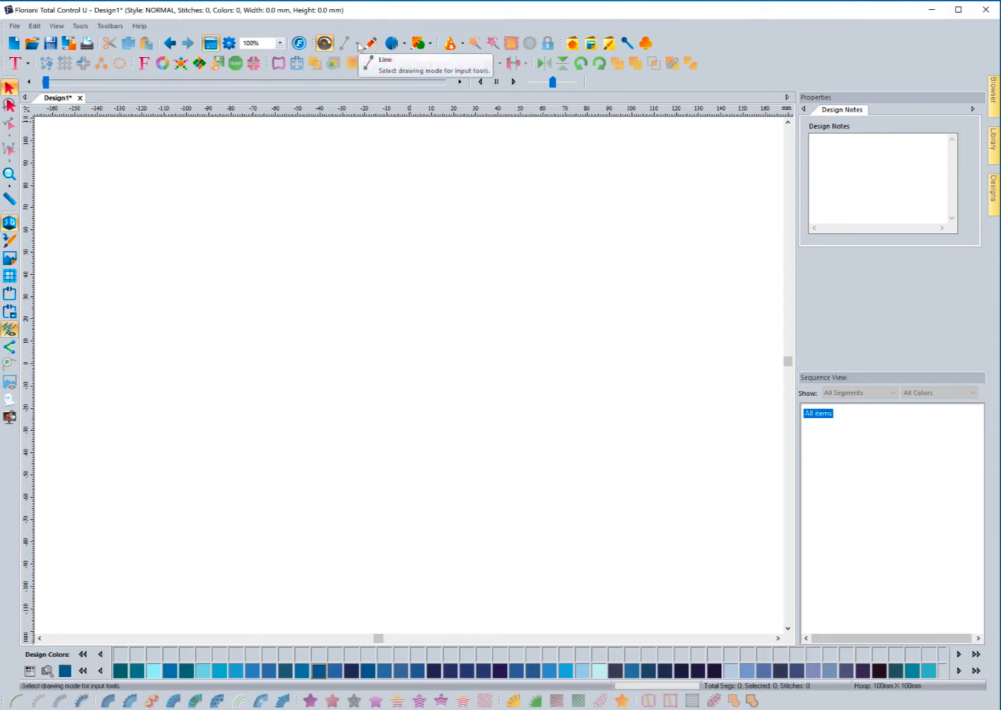
Step: Try the Line tool and look through its variant flyout
{"action": "left_click", "coordinate": [346, 45]}
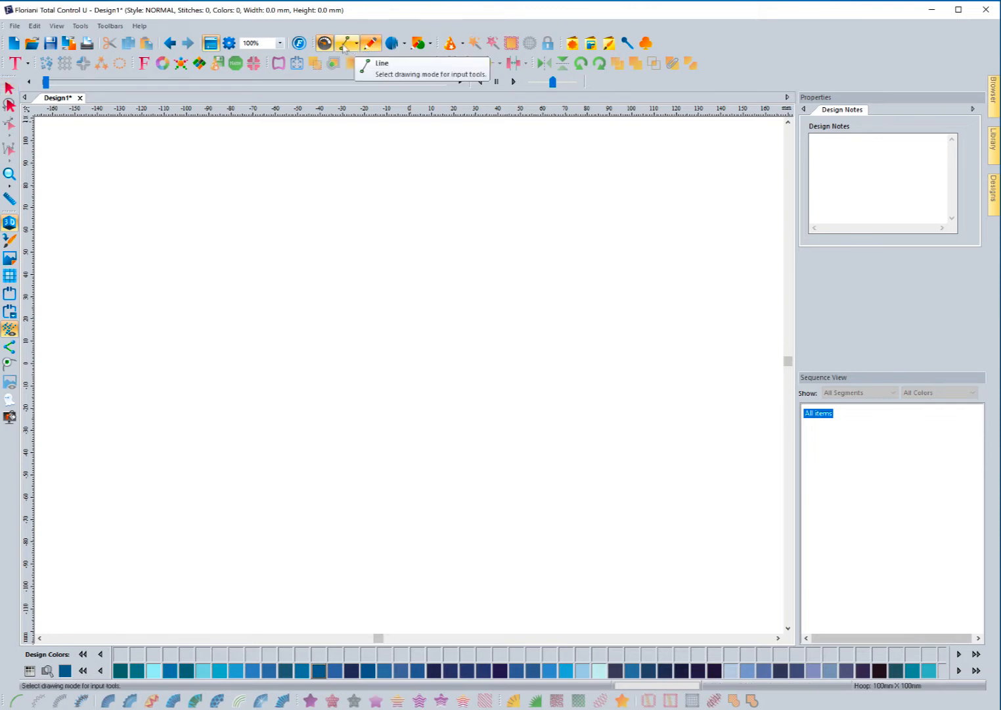
{"action": "left_click", "coordinate": [358, 46]}
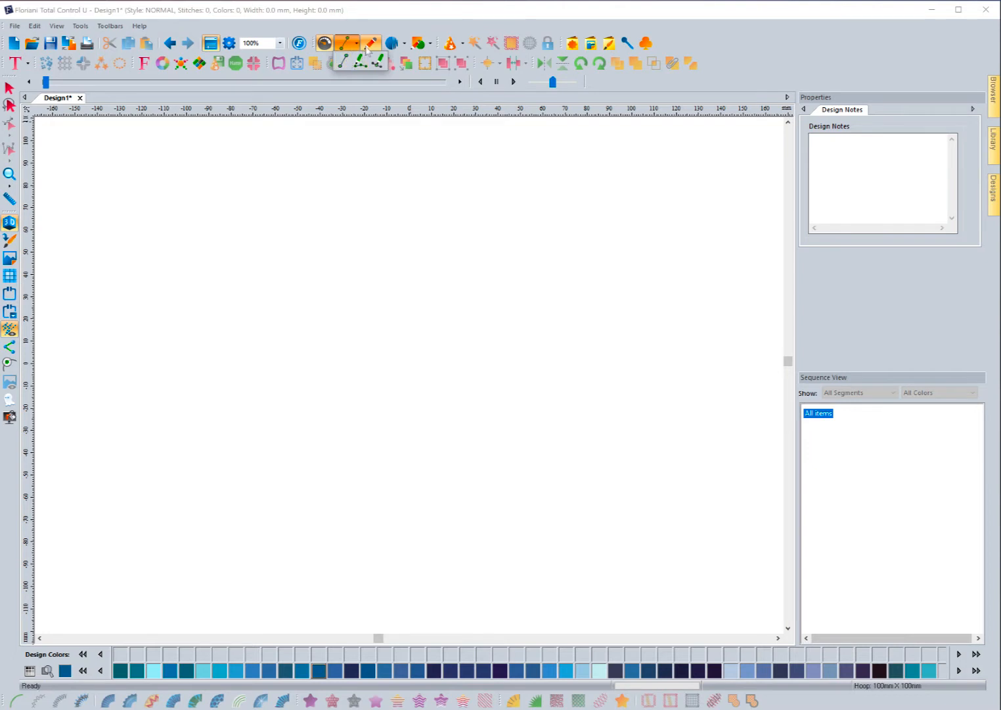
{"action": "left_click", "coordinate": [370, 45]}
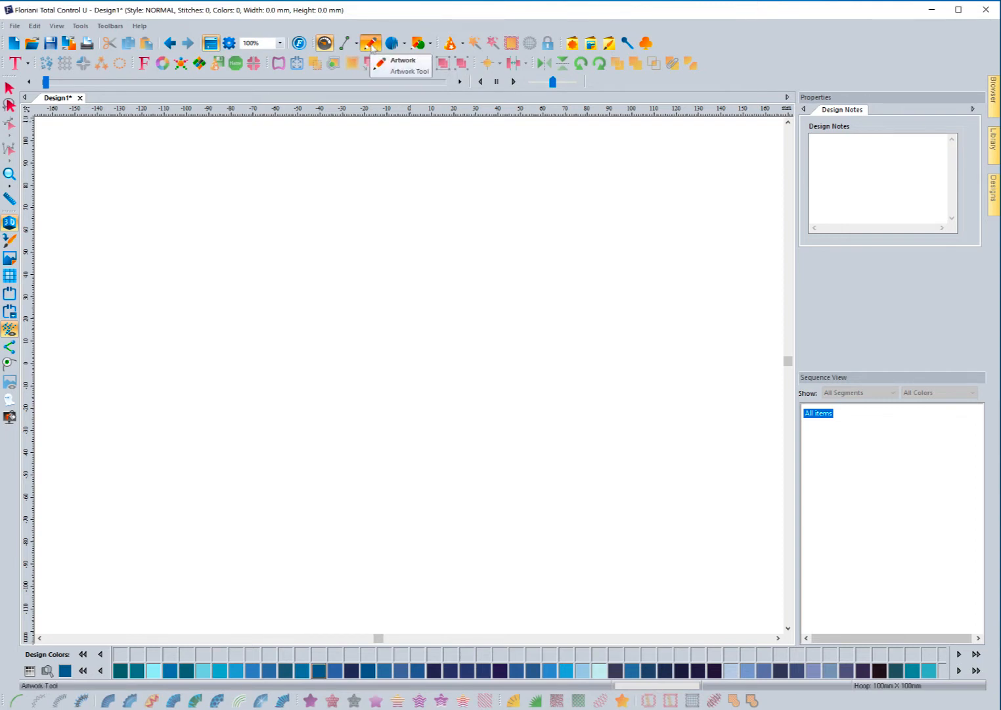
{"action": "left_click", "coordinate": [357, 44]}
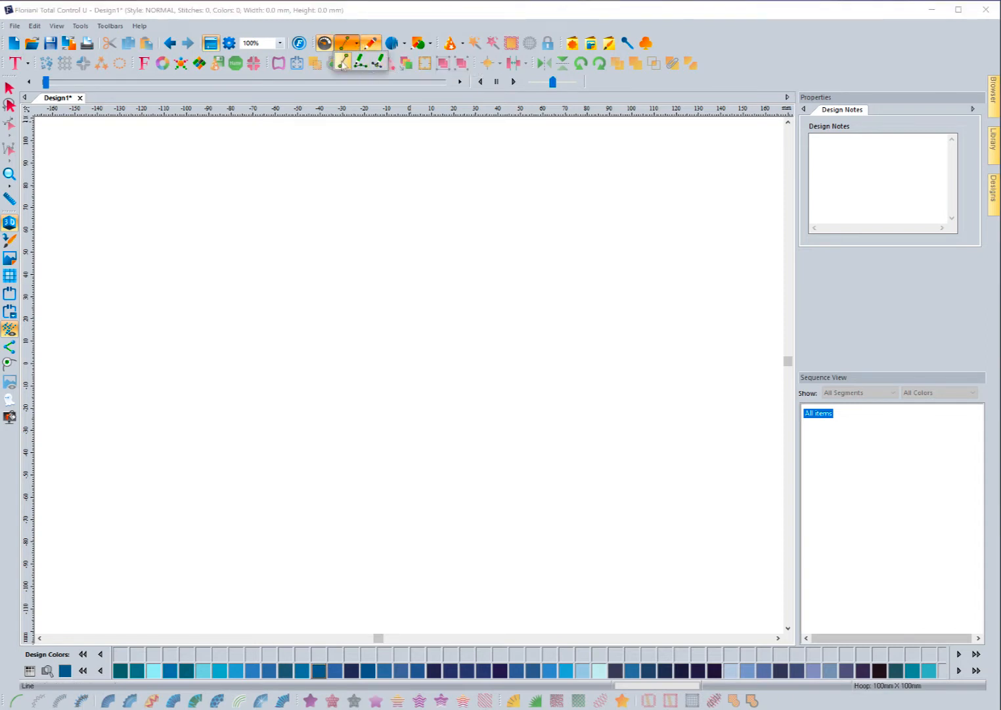
{"action": "left_click", "coordinate": [393, 30]}
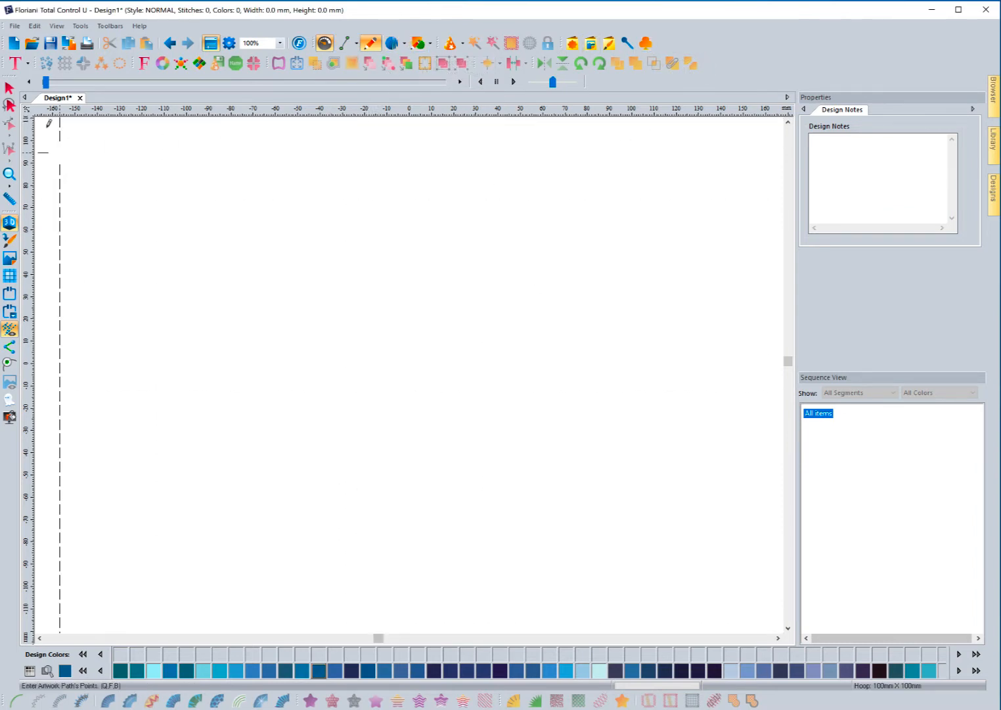
Step: Activate the Artwork path drawing tool
{"action": "left_click", "coordinate": [9, 87]}
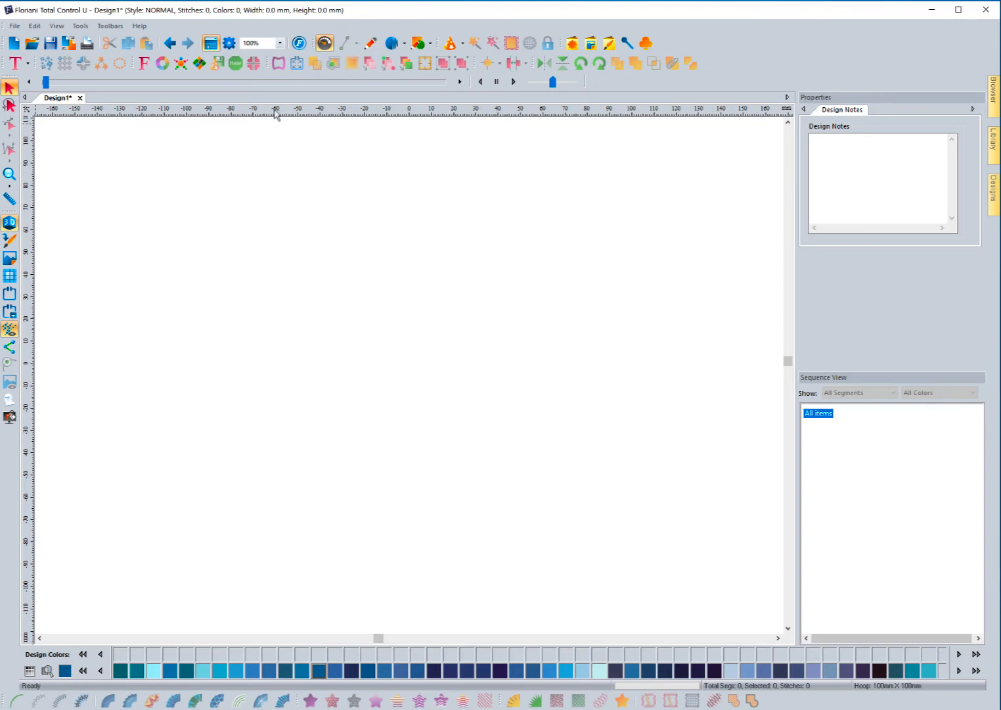
{"action": "left_click", "coordinate": [345, 44]}
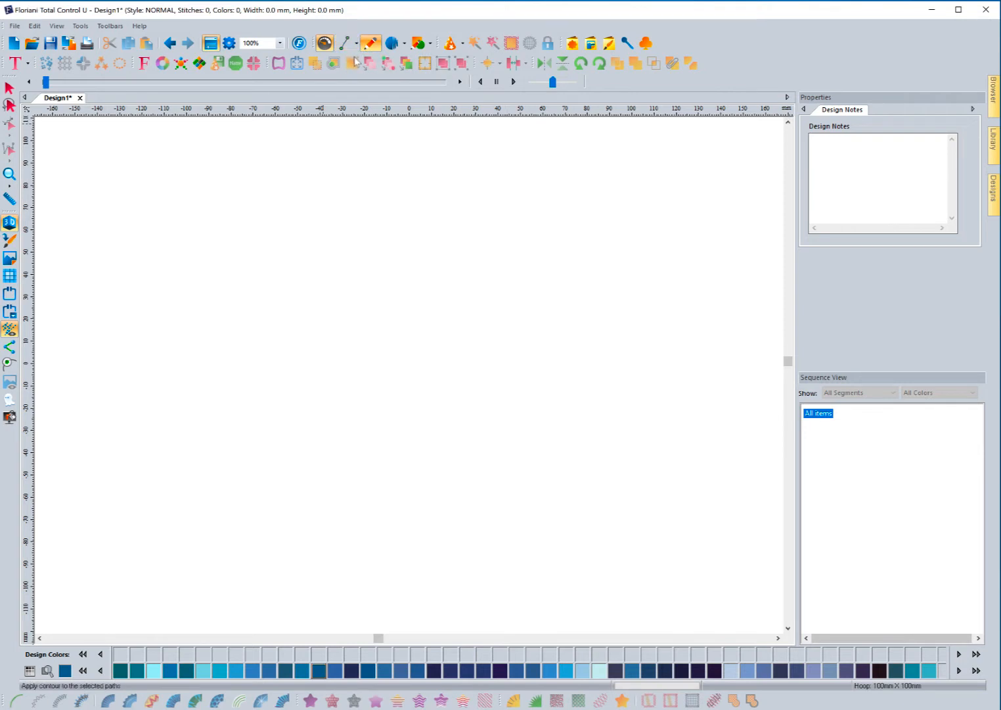
{"action": "left_click", "coordinate": [370, 43]}
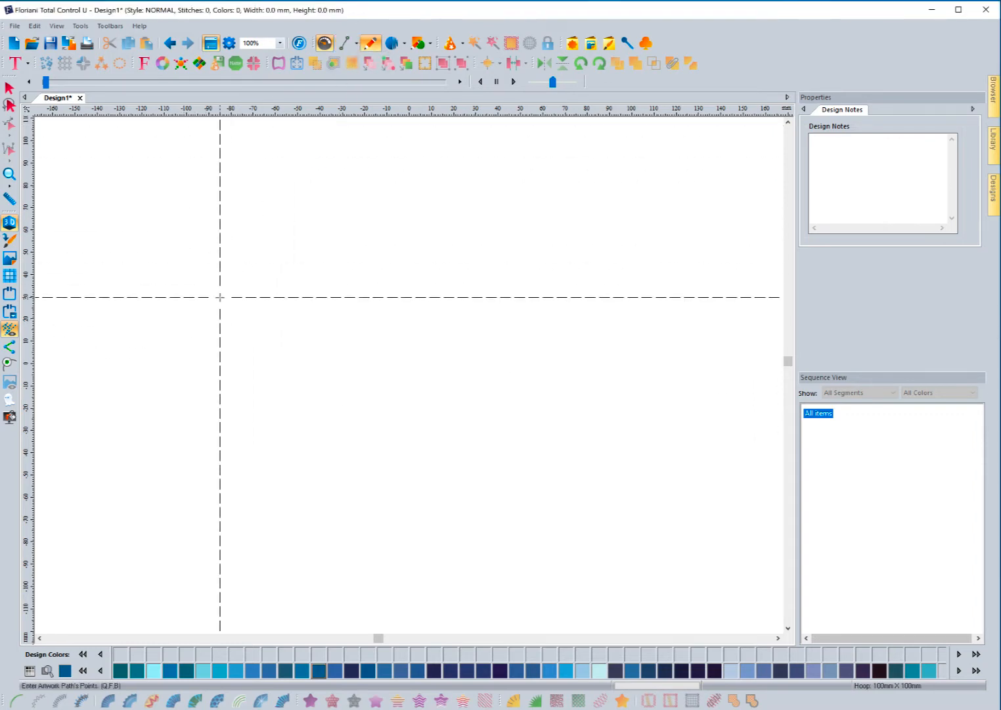
Step: Draw an open five-point zigzag artwork path across the canvas
{"action": "left_click", "coordinate": [185, 291]}
{"action": "left_click", "coordinate": [351, 236]}
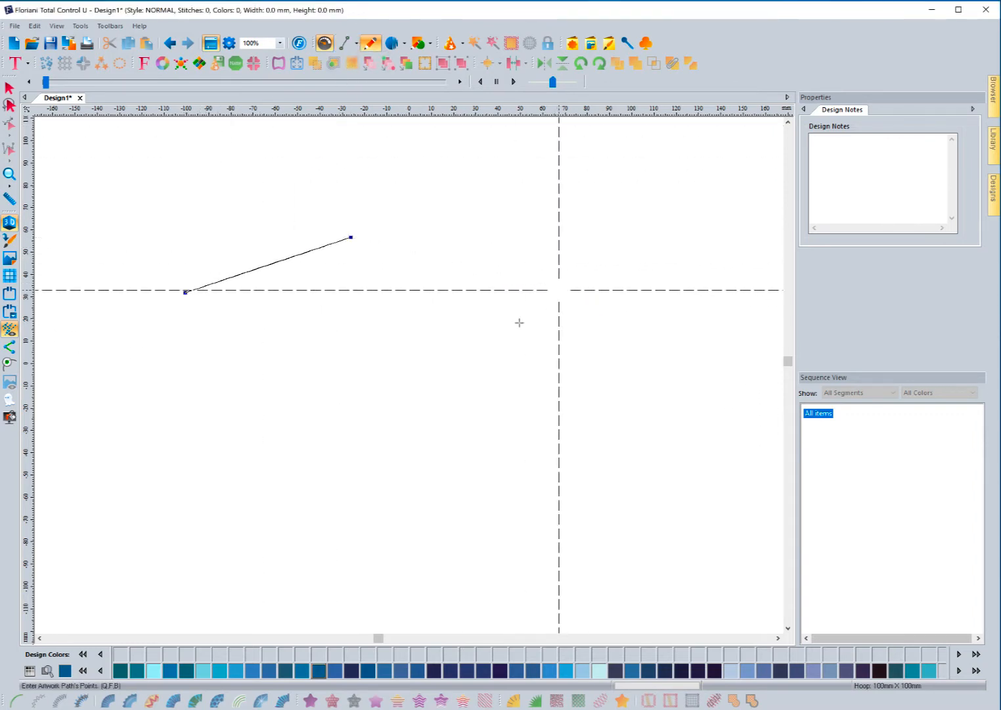
{"action": "left_click", "coordinate": [558, 290]}
{"action": "left_click", "coordinate": [396, 407]}
{"action": "left_click", "coordinate": [221, 341]}
{"action": "right_click", "coordinate": [220, 341]}
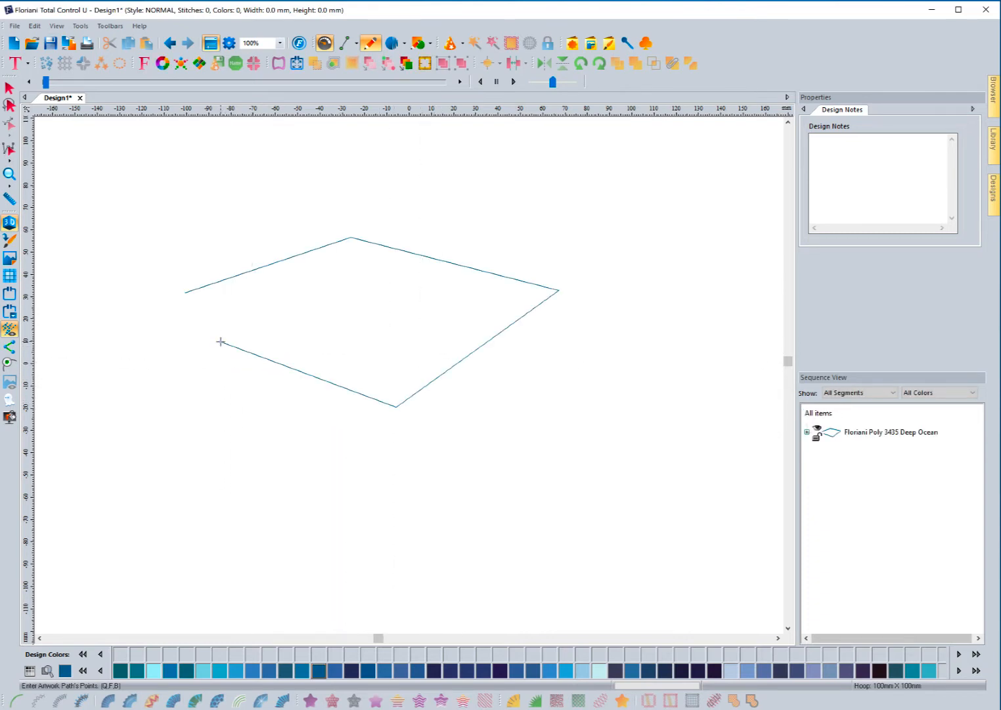
Step: Give the zigzag path a 3 mm pen width
{"action": "left_click", "coordinate": [9, 88]}
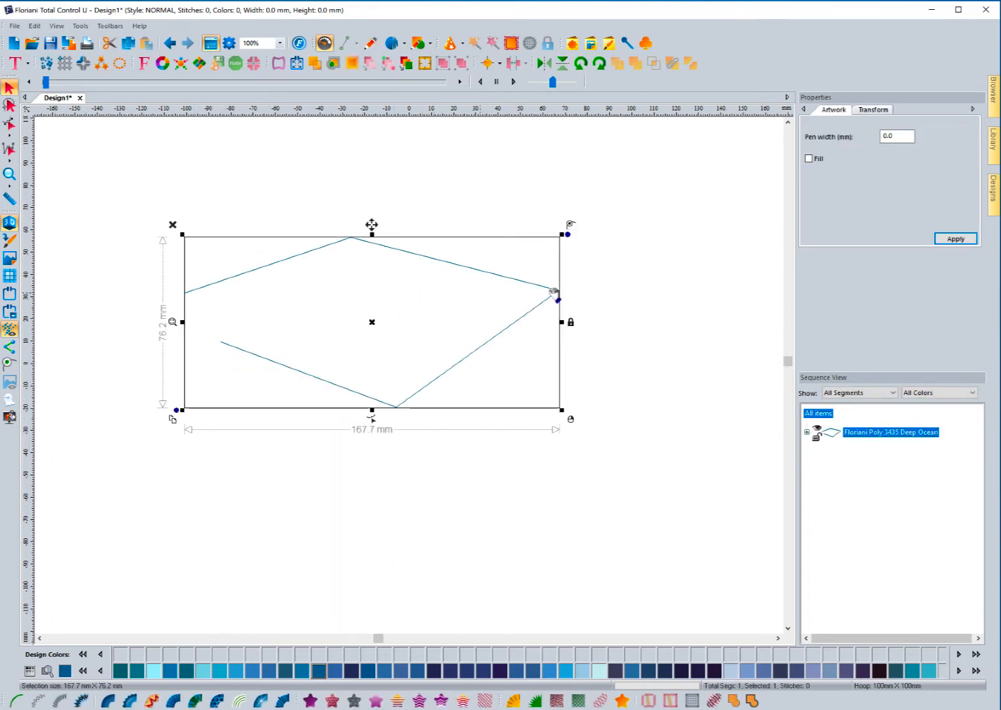
{"action": "left_click_drag", "start_coordinate": [900, 136], "coordinate": [870, 140]}
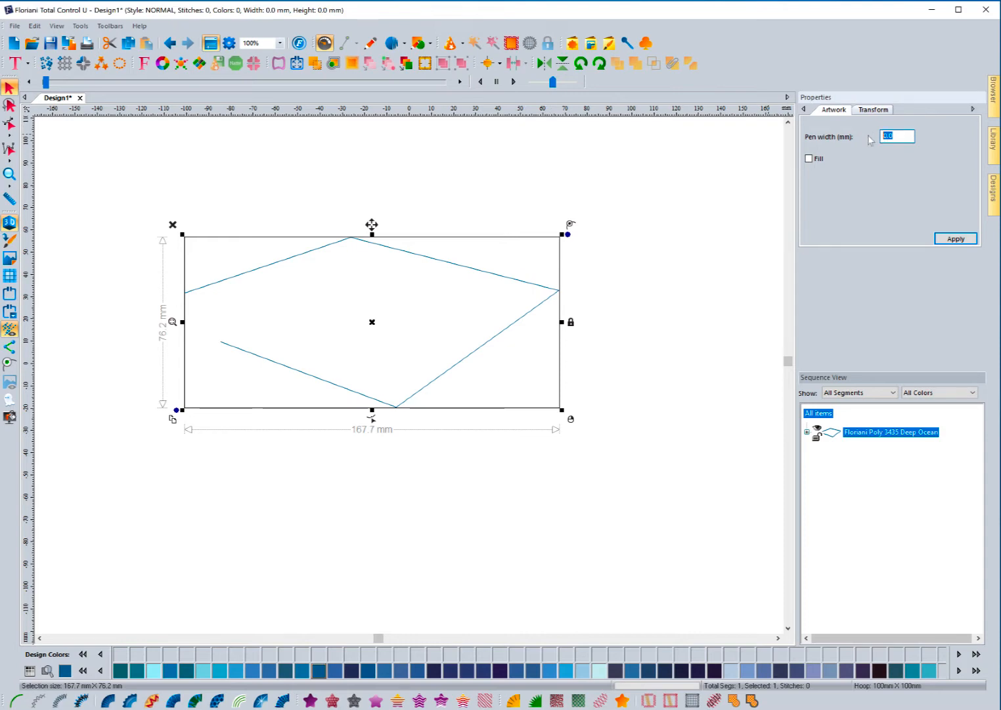
{"action": "type", "text": "3"}
{"action": "left_click", "coordinate": [954, 240]}
{"action": "left_click", "coordinate": [685, 235]}
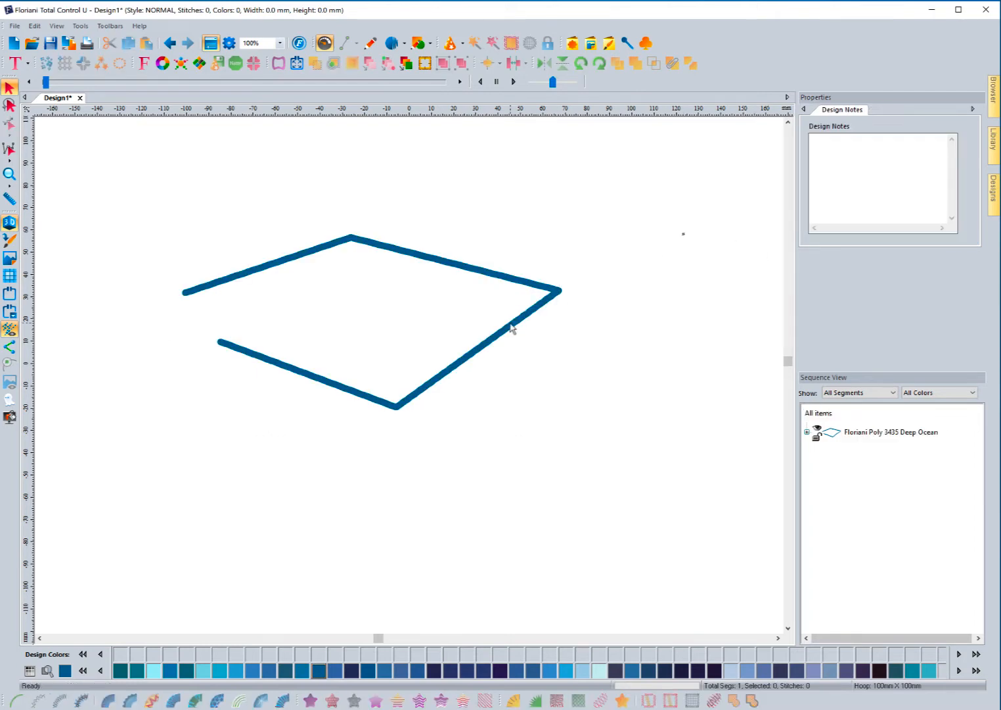
Step: Save the current Artwork pen settings as a preset named '3mm'
{"action": "left_click", "coordinate": [226, 279]}
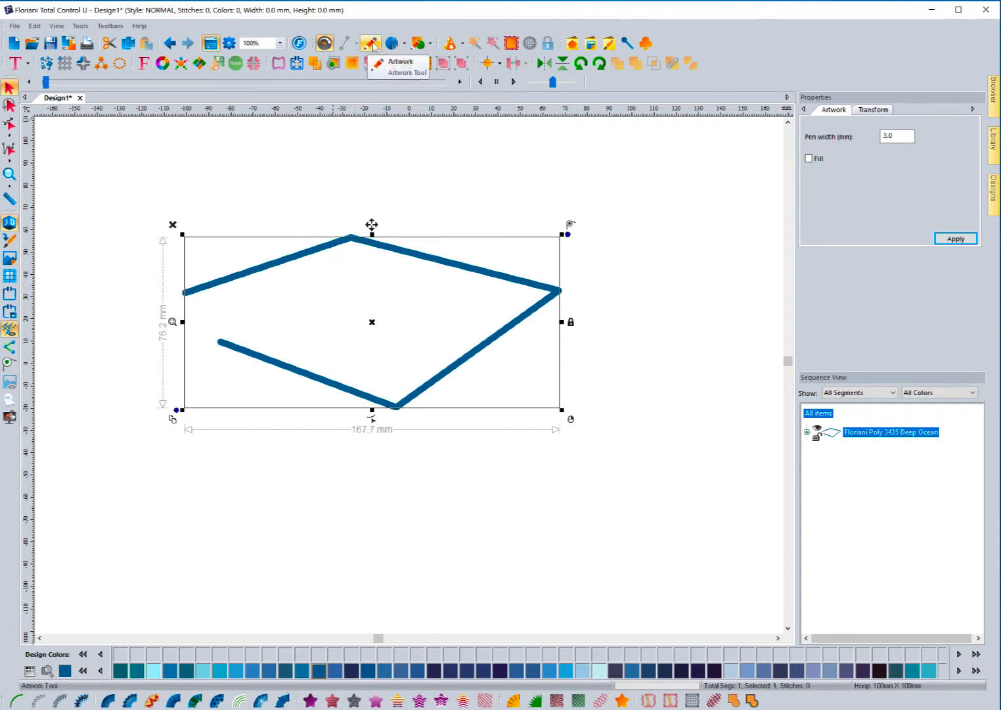
{"action": "right_click", "coordinate": [373, 45]}
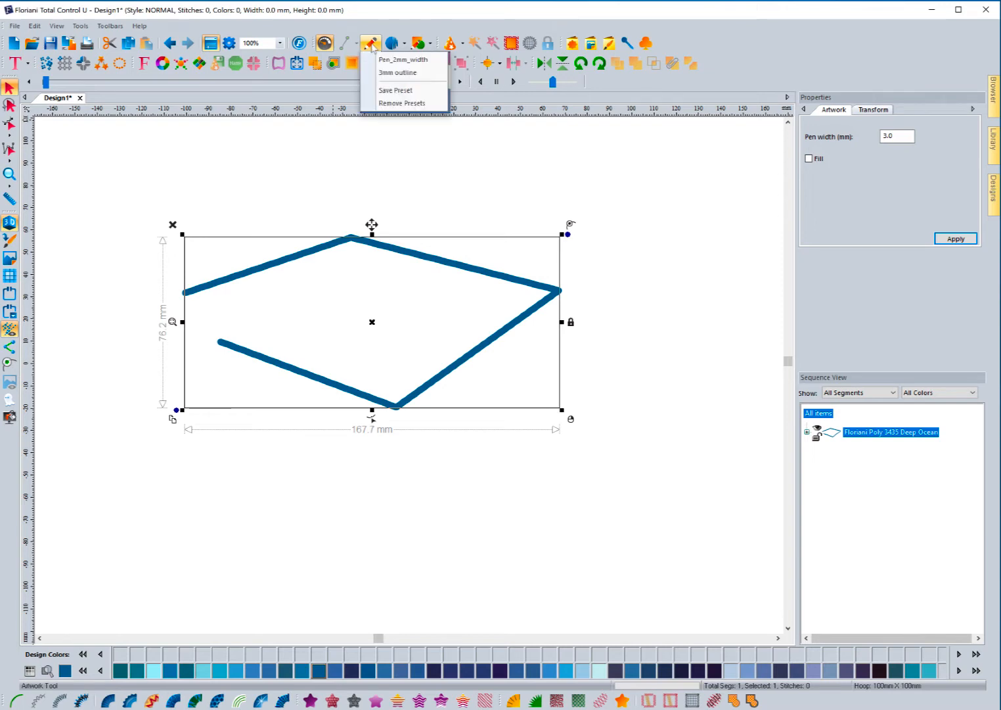
{"action": "mouse_move", "coordinate": [383, 50]}
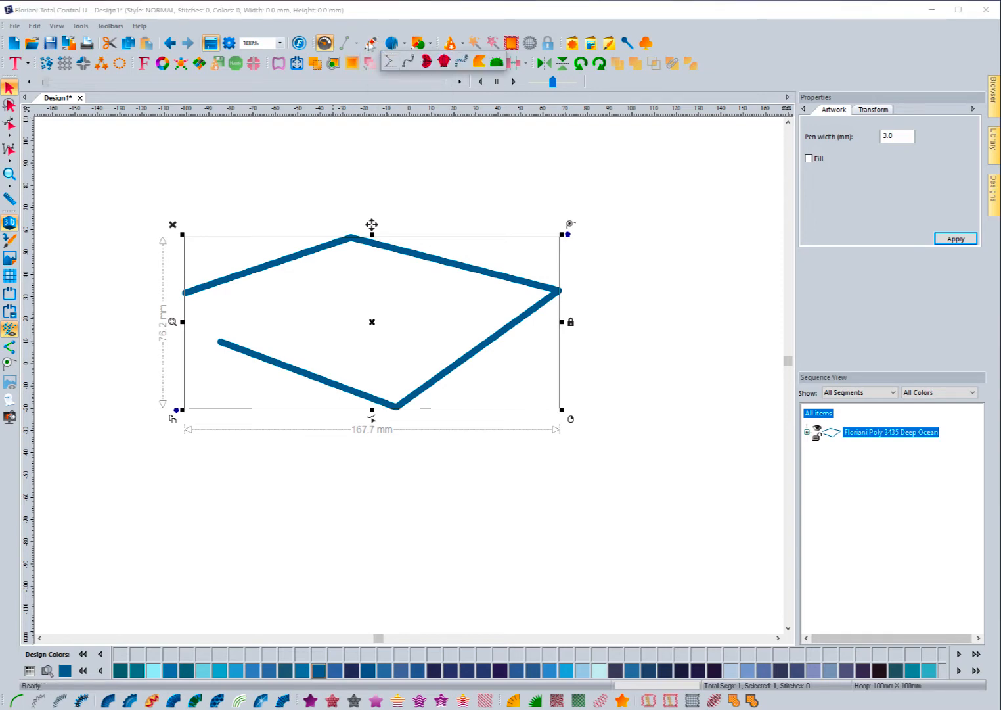
{"action": "right_click", "coordinate": [372, 45]}
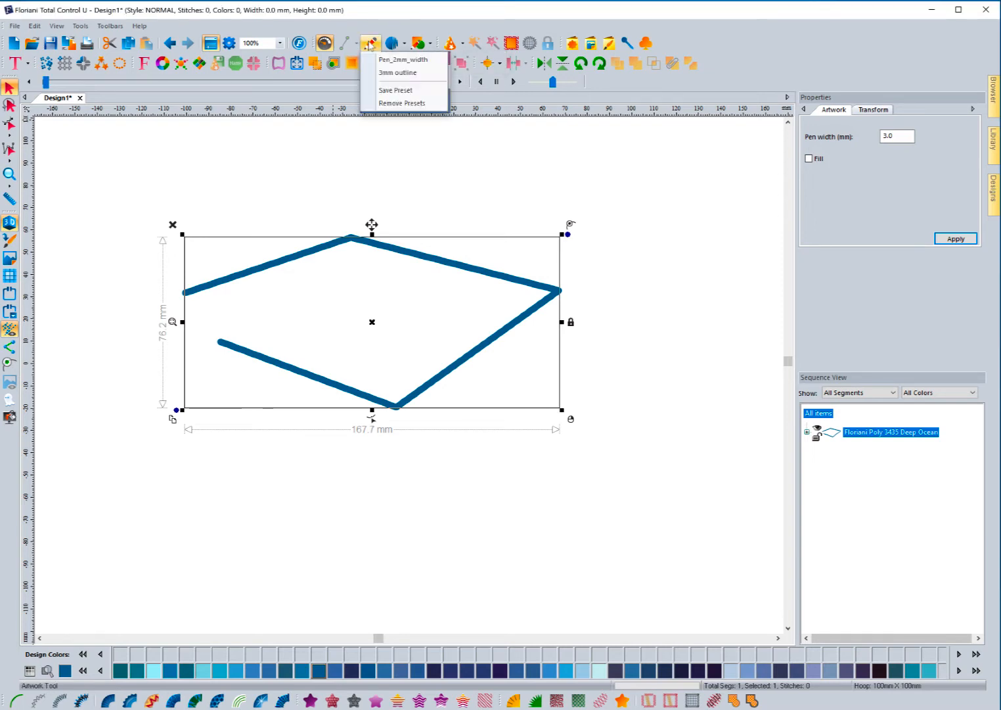
{"action": "left_click", "coordinate": [387, 91]}
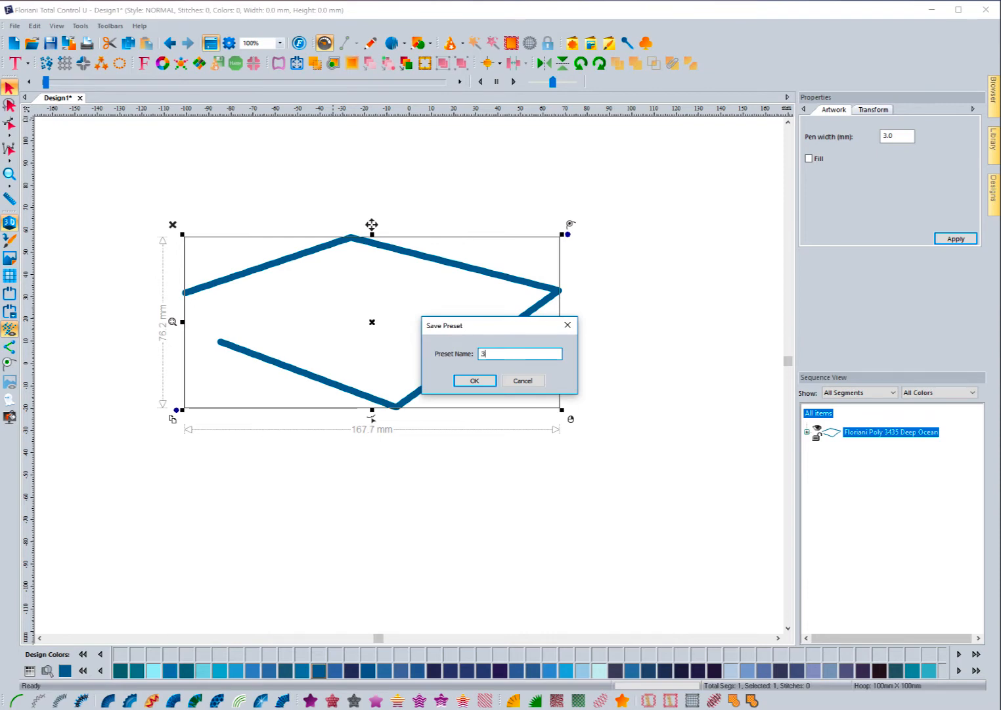
{"action": "type", "text": "mm"}
{"action": "left_click", "coordinate": [474, 381]}
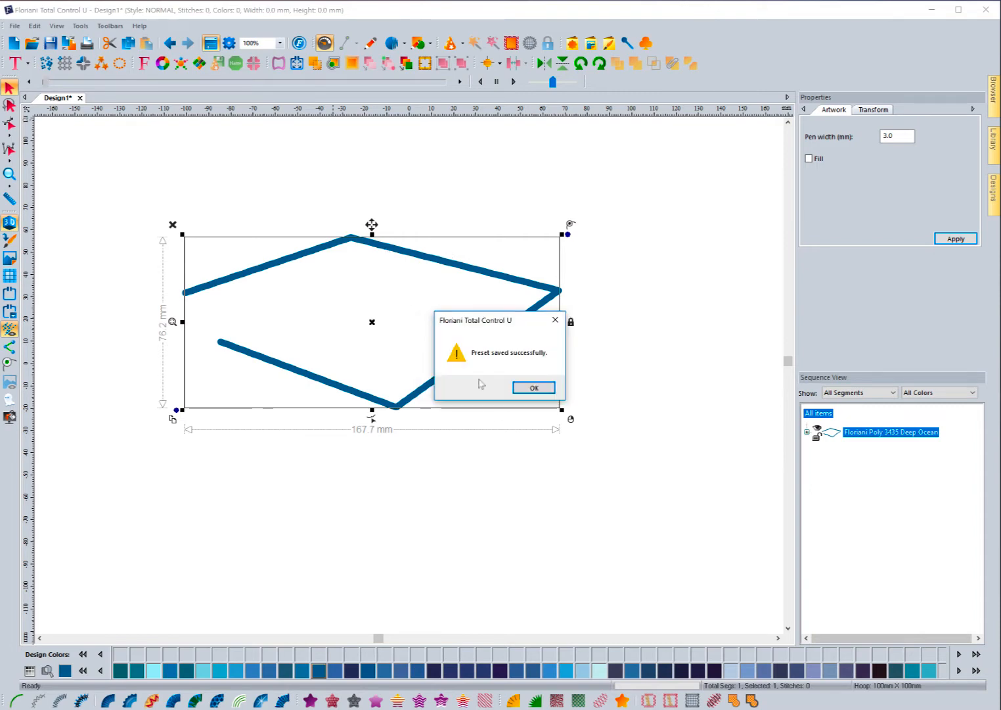
{"action": "left_click", "coordinate": [535, 389]}
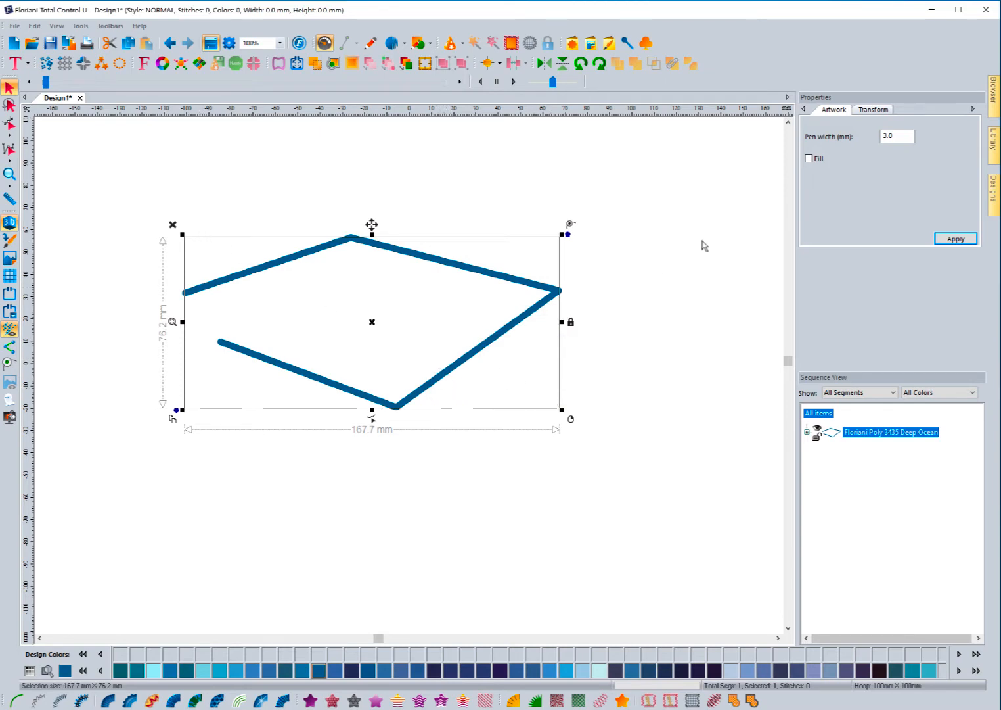
Step: Set the outline's pen width to 0.3 mm
{"action": "double_click", "coordinate": [899, 136]}
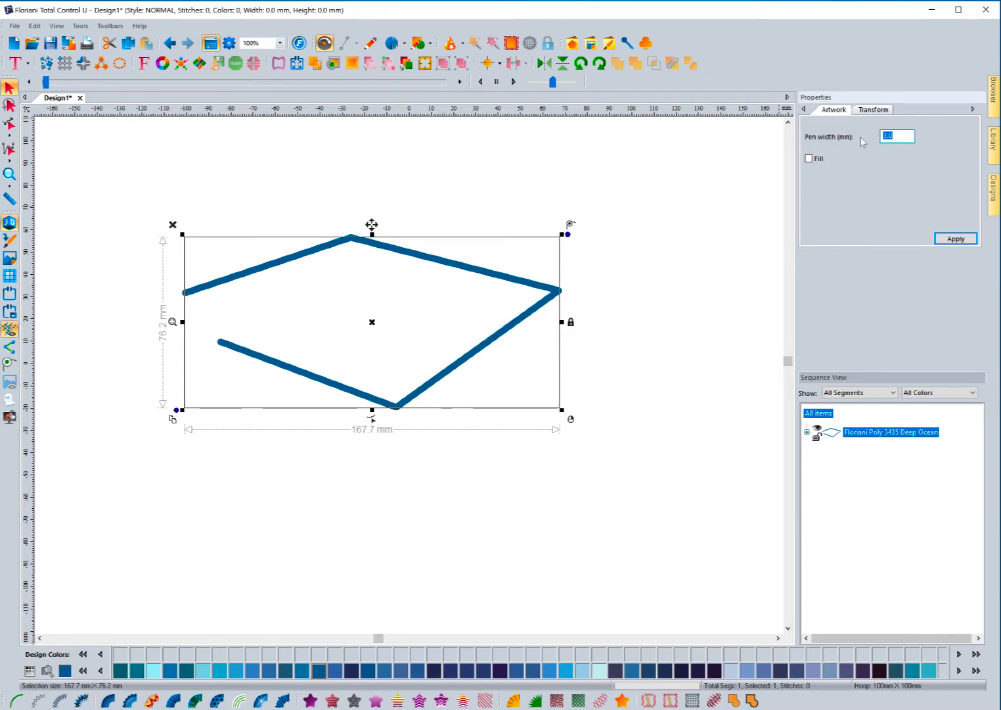
{"action": "type", "text": "0.3"}
{"action": "left_click", "coordinate": [940, 239]}
{"action": "left_click", "coordinate": [703, 264]}
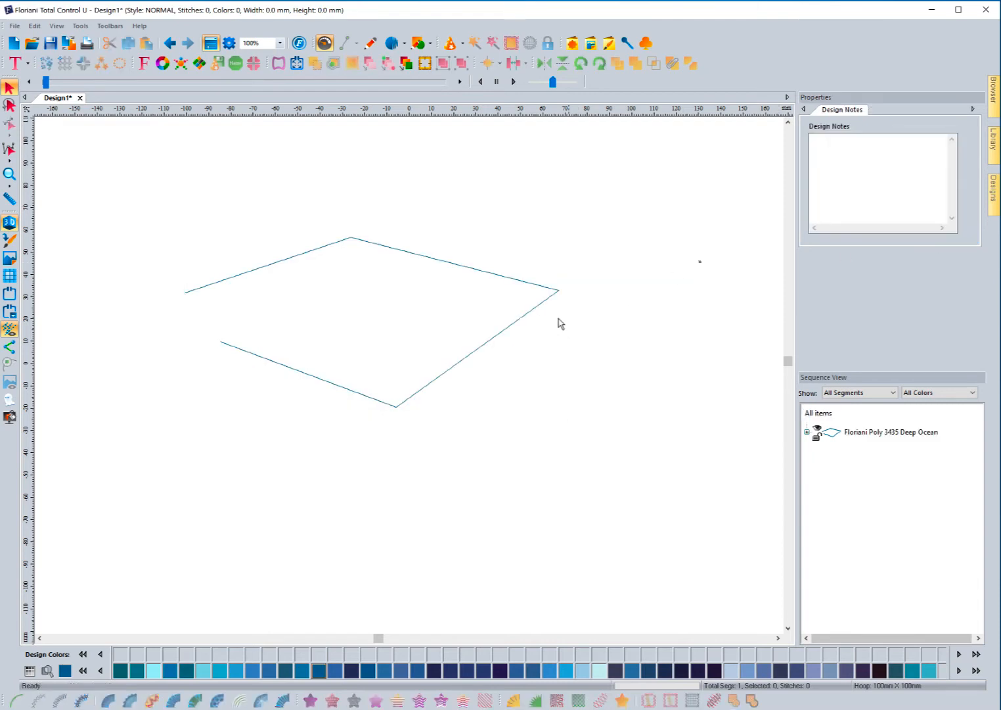
Step: Move the diamond outline lower and choose the saved 3mm Artwork preset
{"action": "left_click", "coordinate": [544, 308]}
{"action": "left_click_drag", "start_coordinate": [544, 308], "coordinate": [536, 464]}
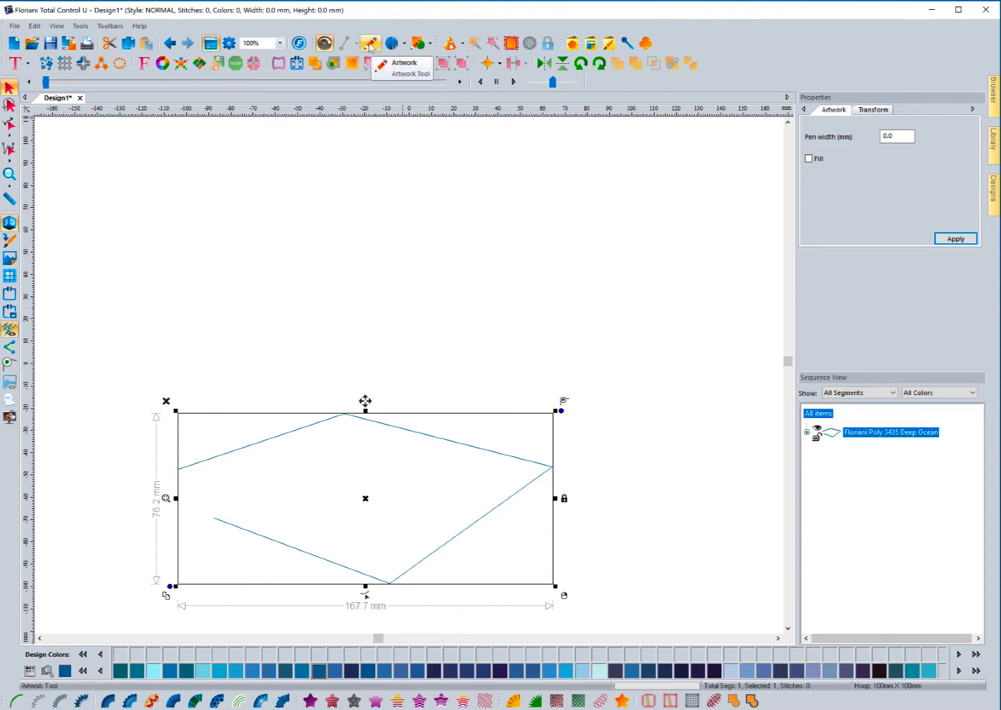
{"action": "left_click", "coordinate": [369, 46]}
{"action": "right_click", "coordinate": [370, 46]}
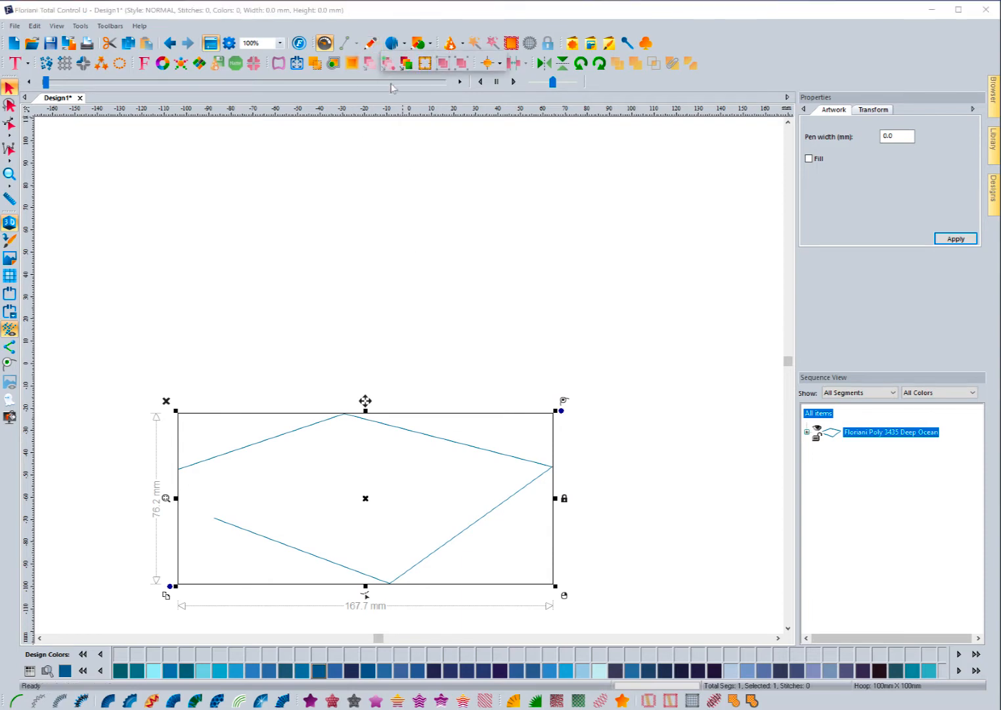
{"action": "left_click", "coordinate": [372, 46]}
{"action": "left_click", "coordinate": [372, 46]}
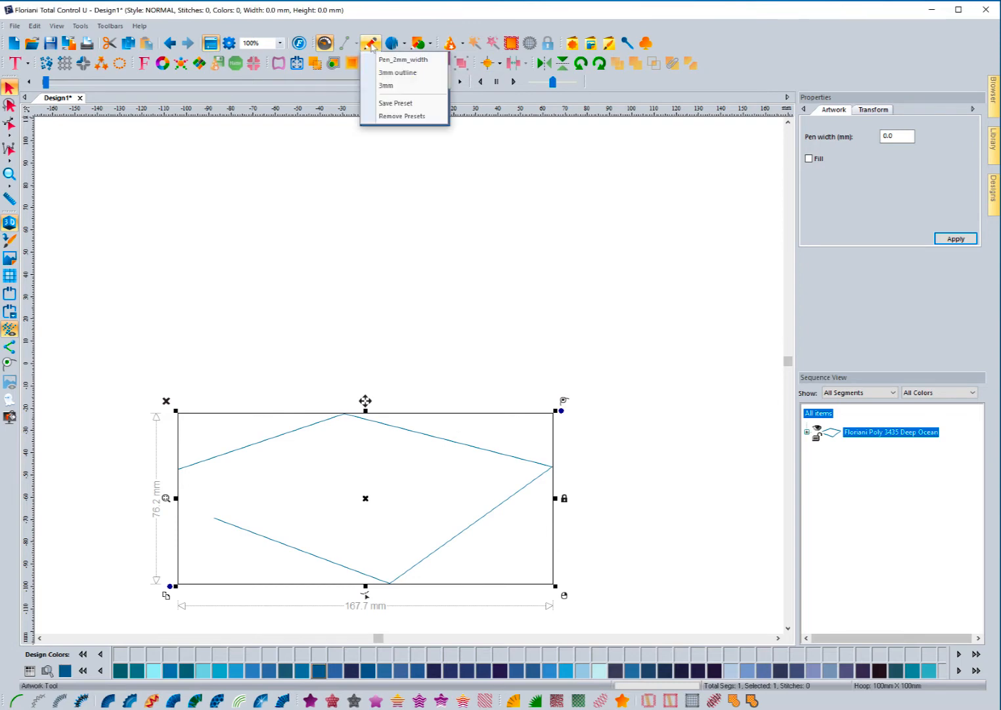
{"action": "left_click", "coordinate": [385, 87]}
Step: Draw a three-point test path with the 3mm preset
{"action": "left_click", "coordinate": [180, 310]}
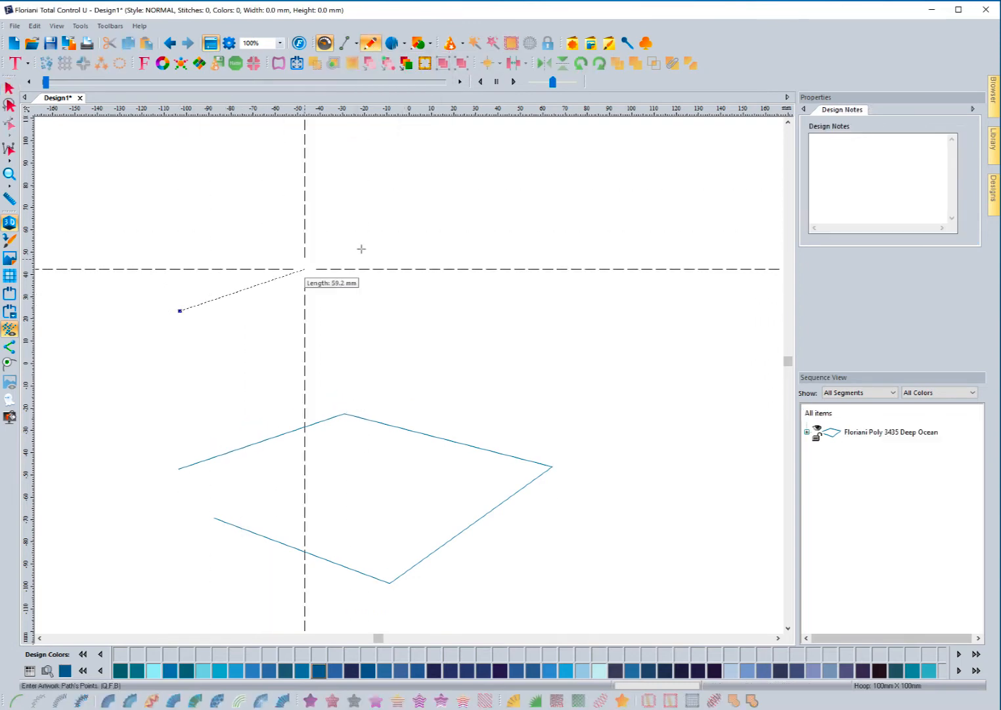
{"action": "left_click", "coordinate": [362, 249]}
{"action": "left_click", "coordinate": [580, 303]}
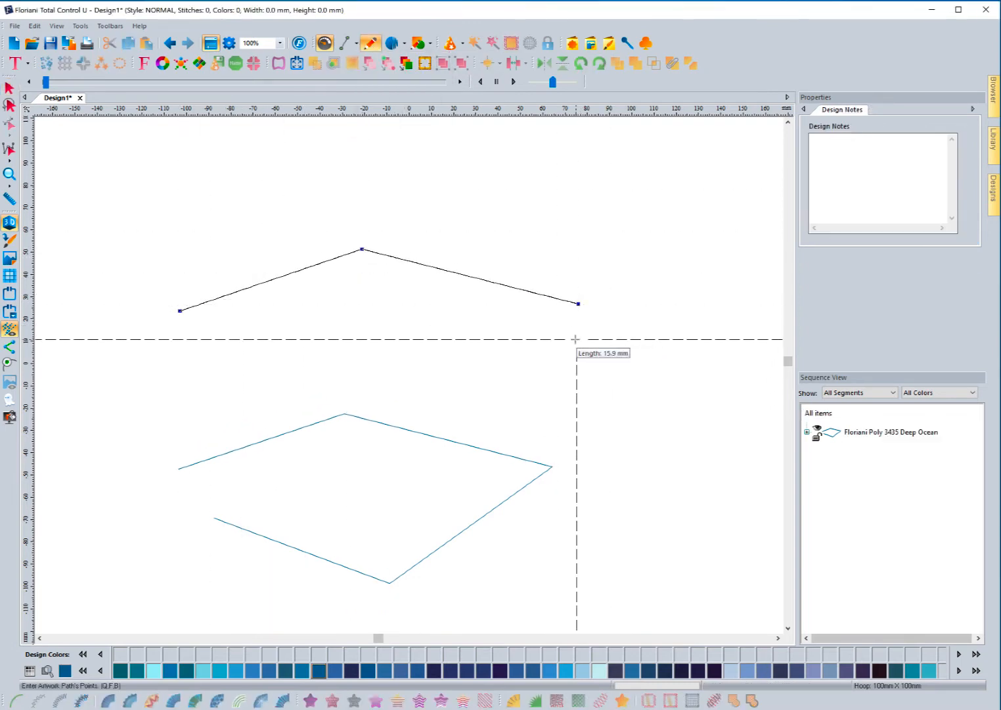
{"action": "key", "text": "Return"}
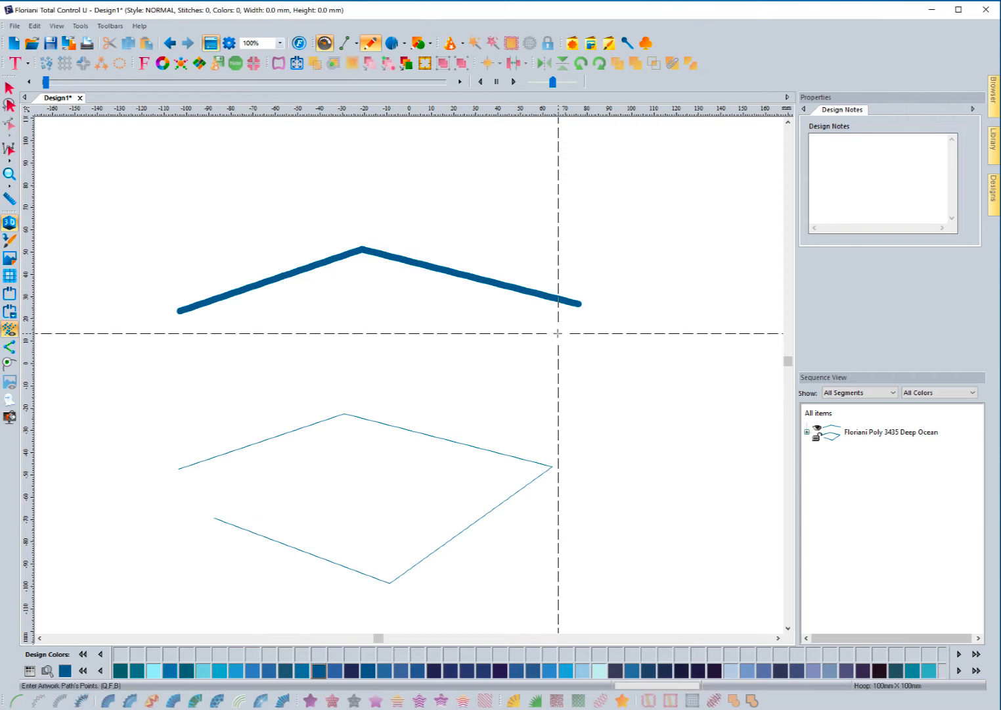
Step: Delete the thick test line and the diamond outline
{"action": "left_click", "coordinate": [9, 88]}
{"action": "left_click", "coordinate": [257, 275]}
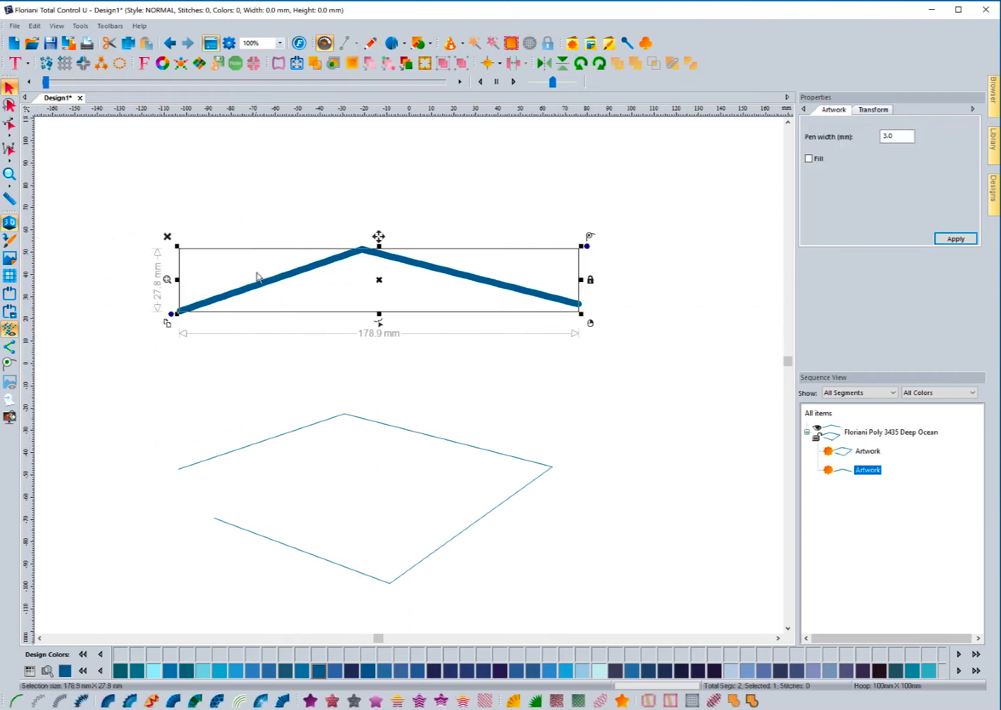
{"action": "left_click", "coordinate": [167, 236]}
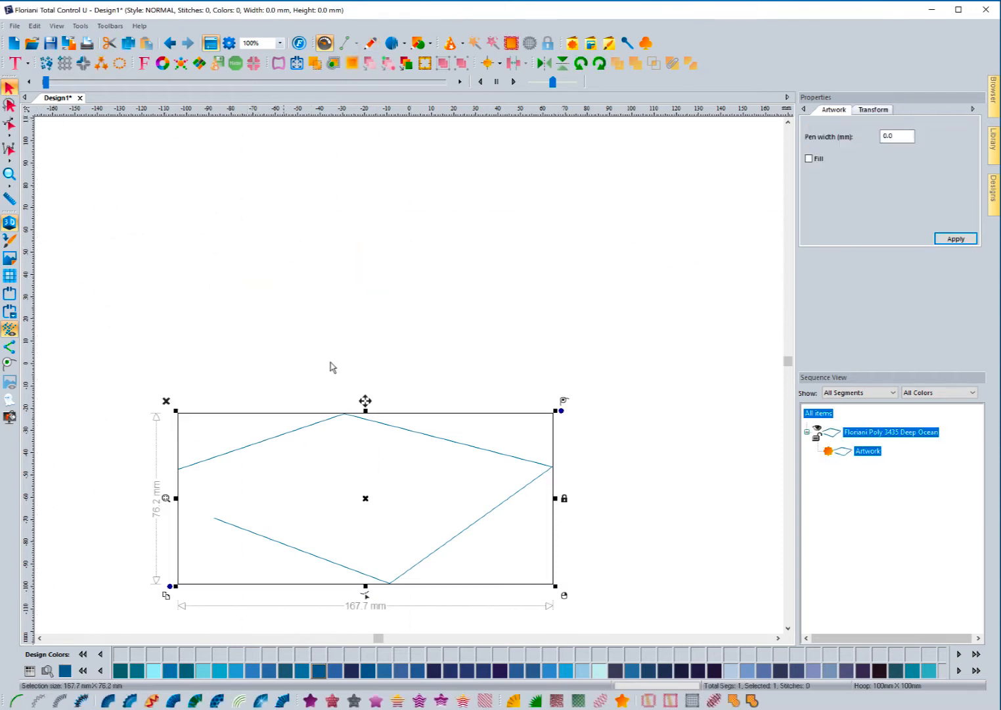
{"action": "left_click", "coordinate": [166, 401]}
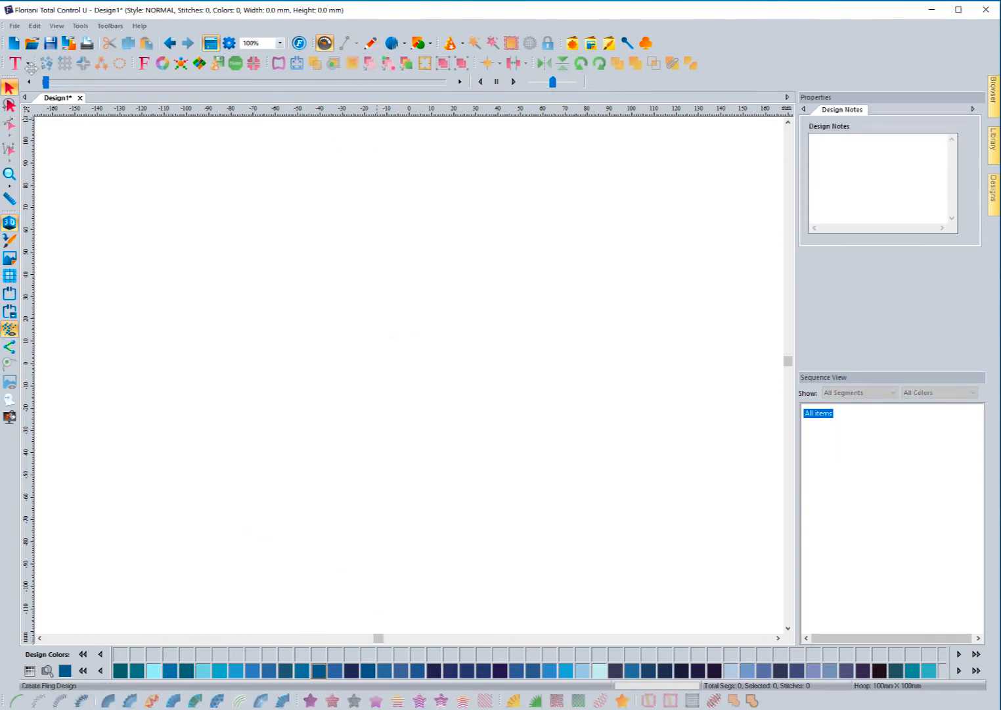
Step: Create 'MY TEXT' lettering in Breezy at 20 mm height and view its extra settings
{"action": "left_click", "coordinate": [27, 65]}
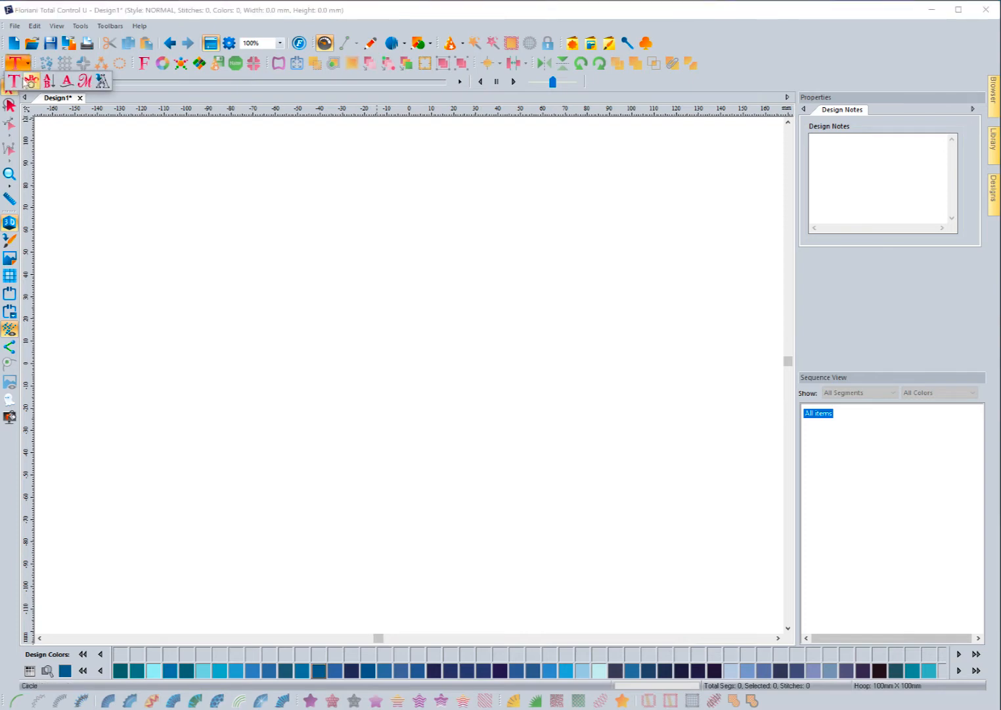
{"action": "left_click", "coordinate": [16, 80]}
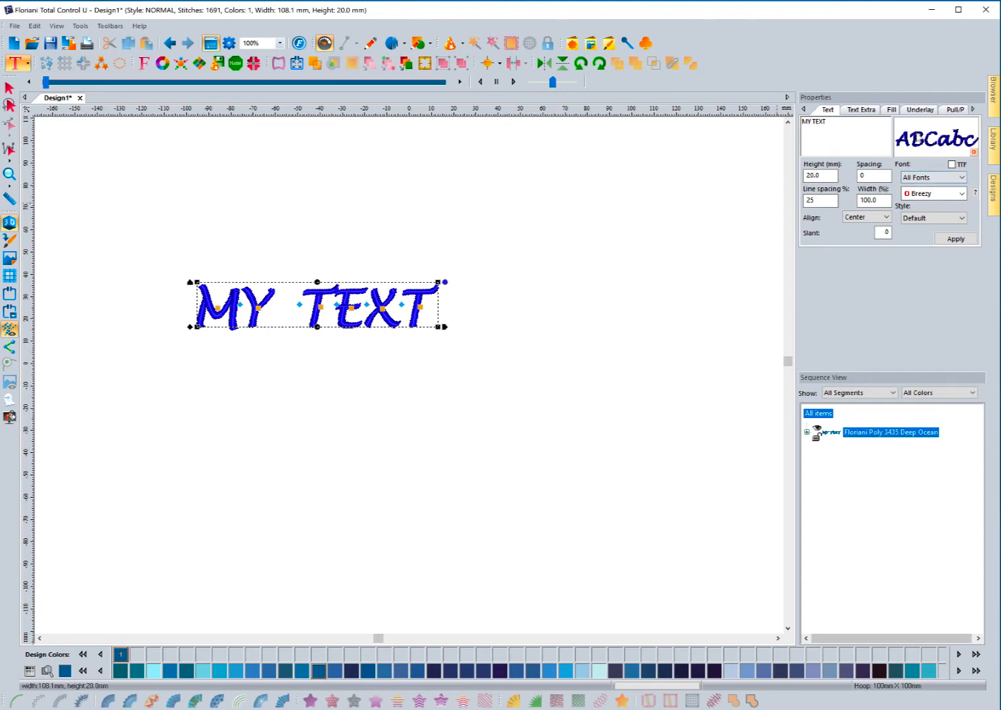
{"action": "mouse_move", "coordinate": [927, 141]}
{"action": "left_click", "coordinate": [853, 111]}
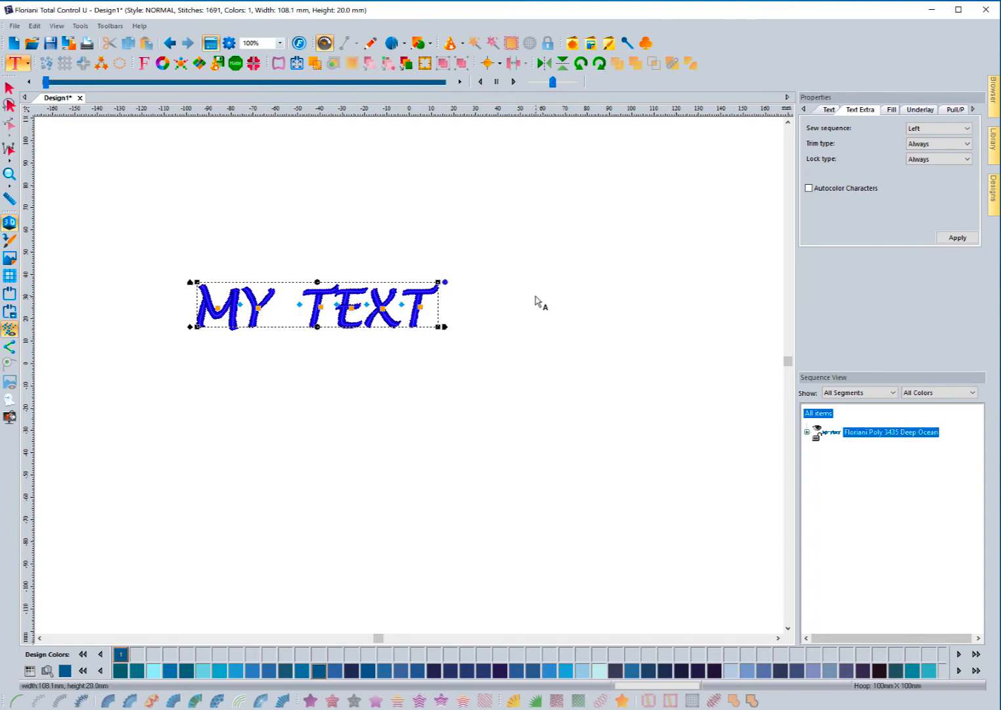
Step: Change the MY TEXT lettering to the Digital font at 15 mm height
{"action": "left_click", "coordinate": [9, 87]}
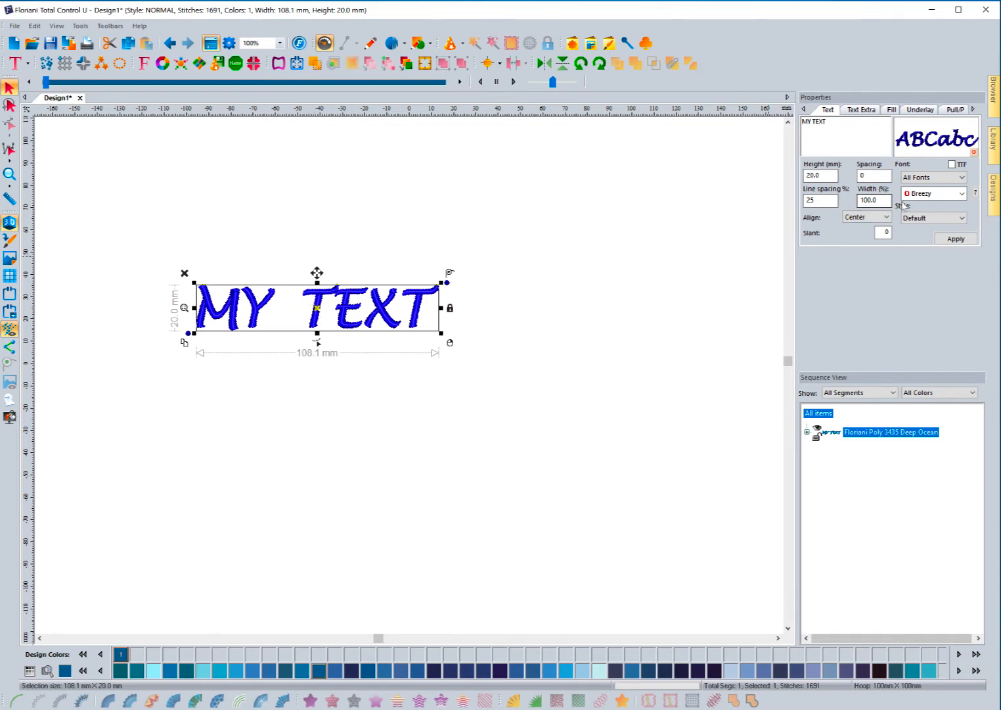
{"action": "left_click", "coordinate": [924, 194]}
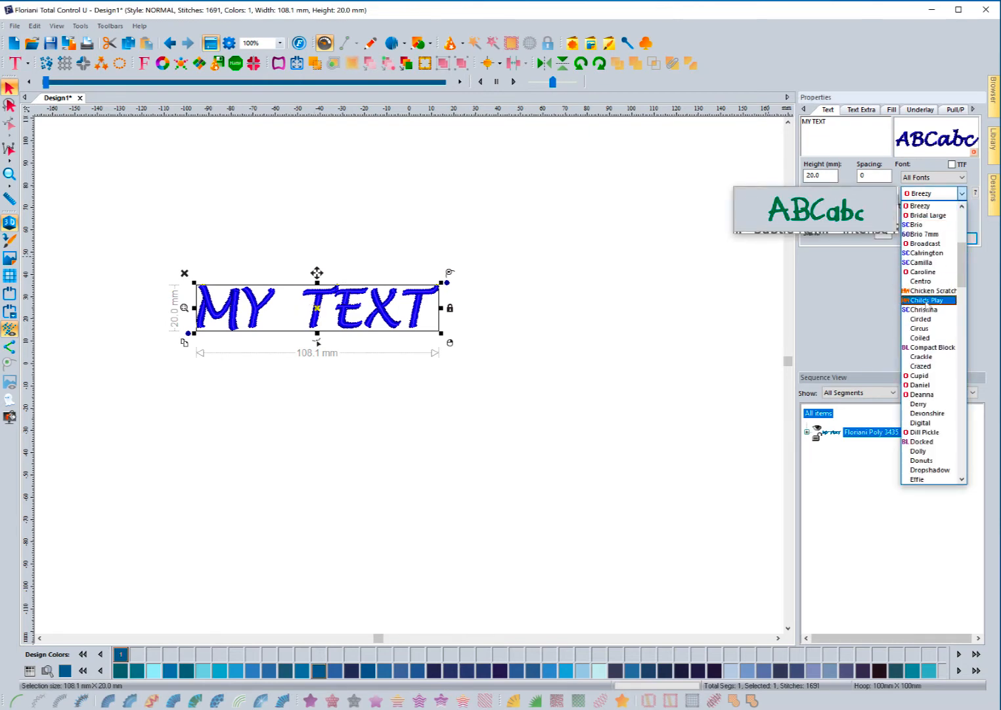
{"action": "left_click", "coordinate": [922, 423]}
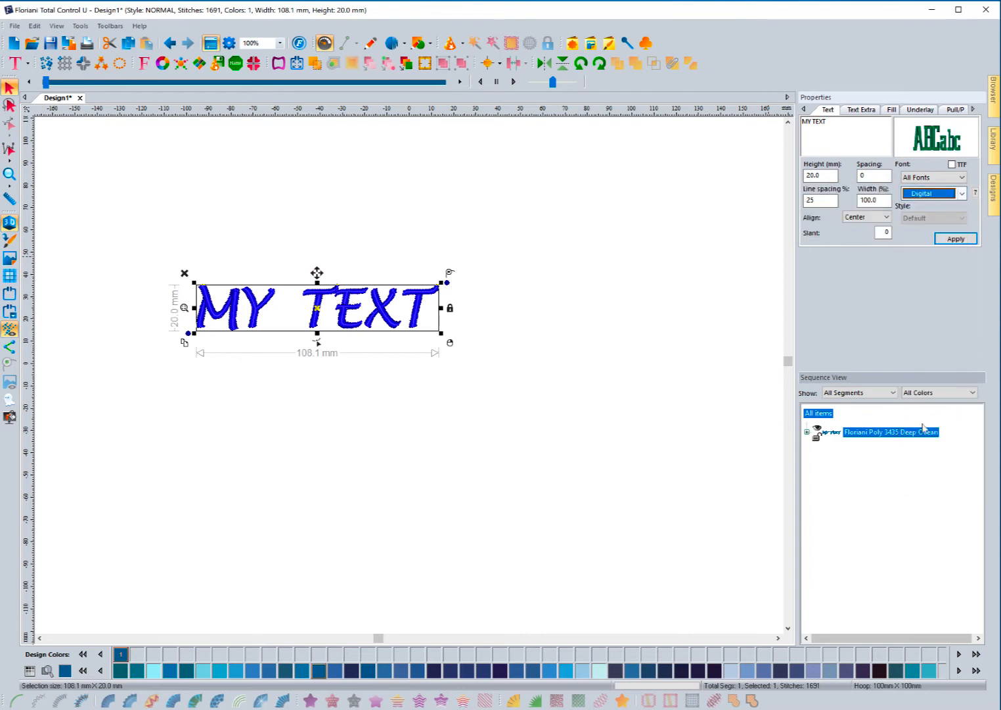
{"action": "double_click", "coordinate": [827, 175]}
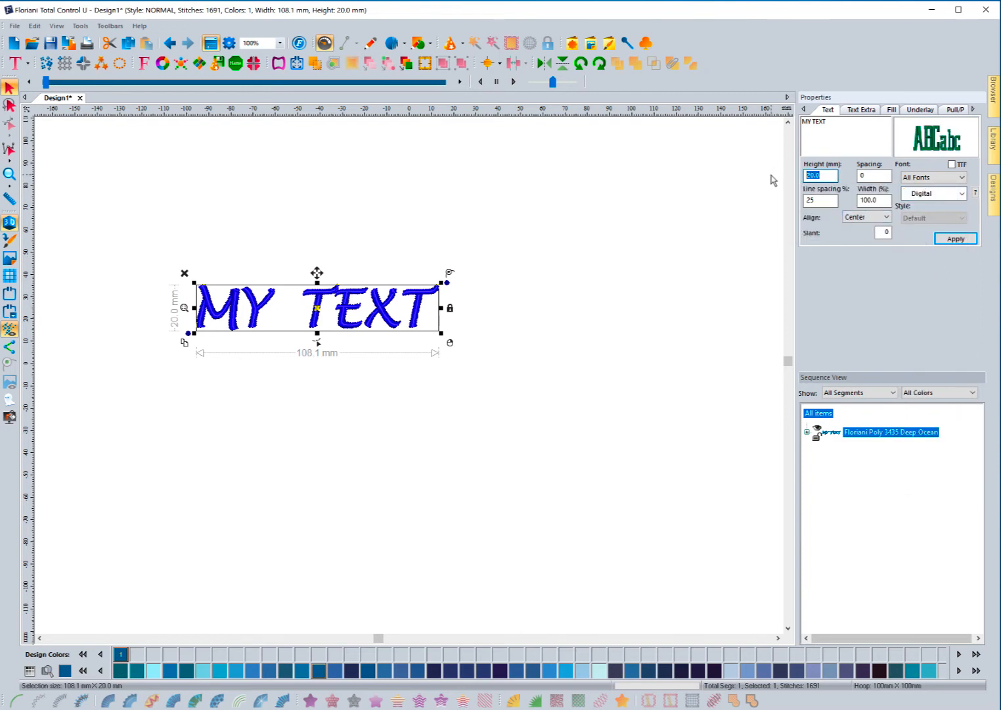
{"action": "type", "text": "15"}
{"action": "left_click", "coordinate": [861, 110]}
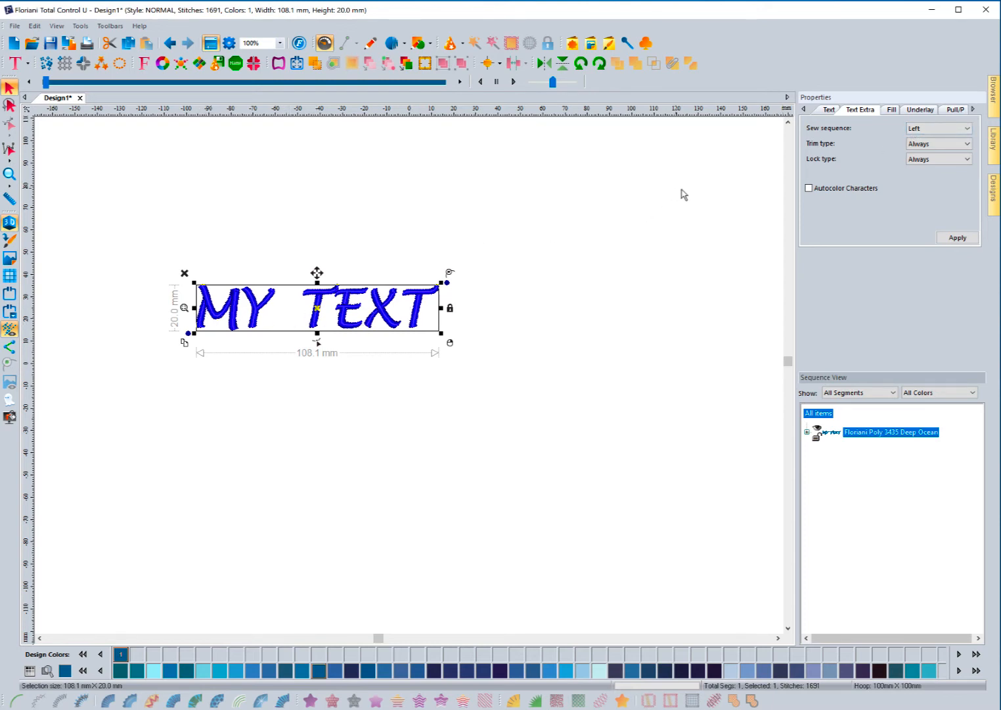
Step: Apply sew sequence Center, trim type Auto and lock type Around trim to the text
{"action": "left_click", "coordinate": [967, 130]}
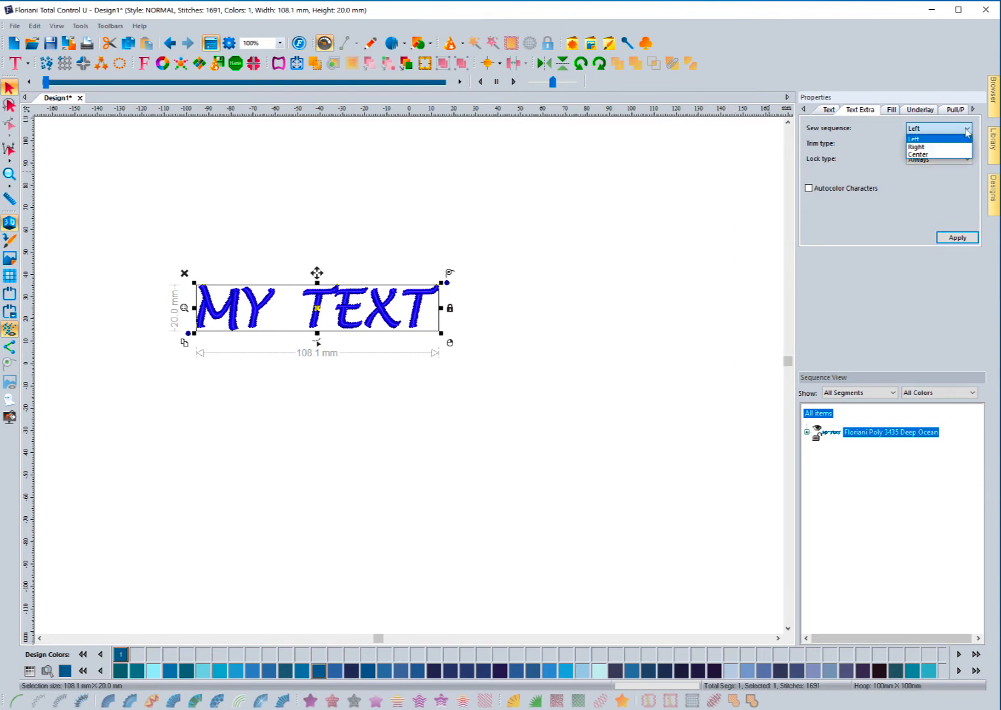
{"action": "left_click", "coordinate": [927, 154]}
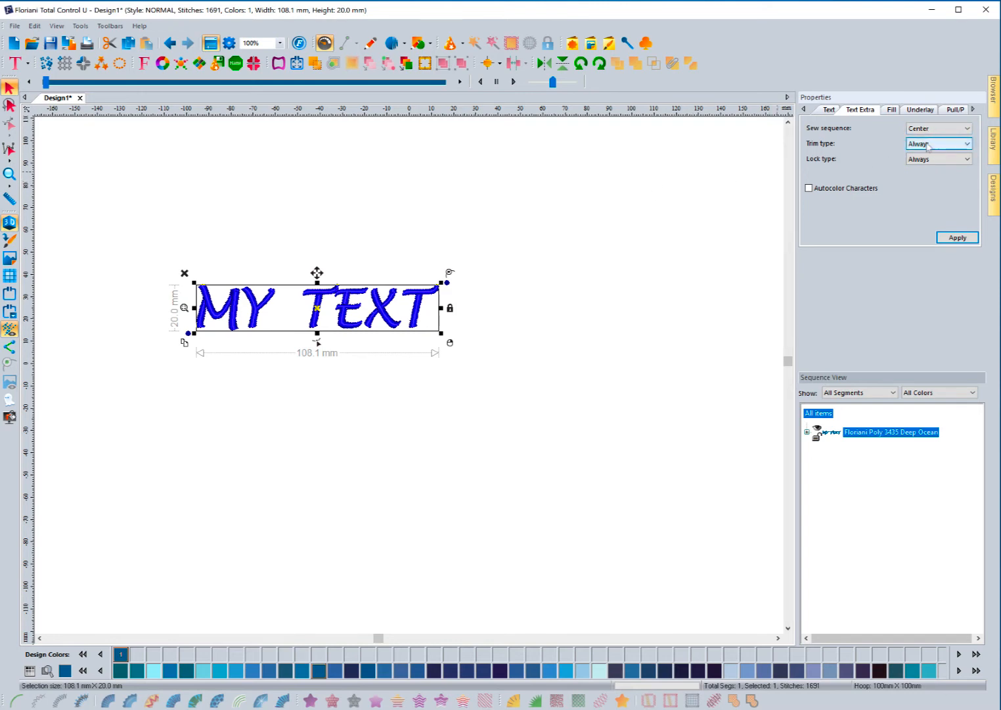
{"action": "left_click", "coordinate": [928, 144]}
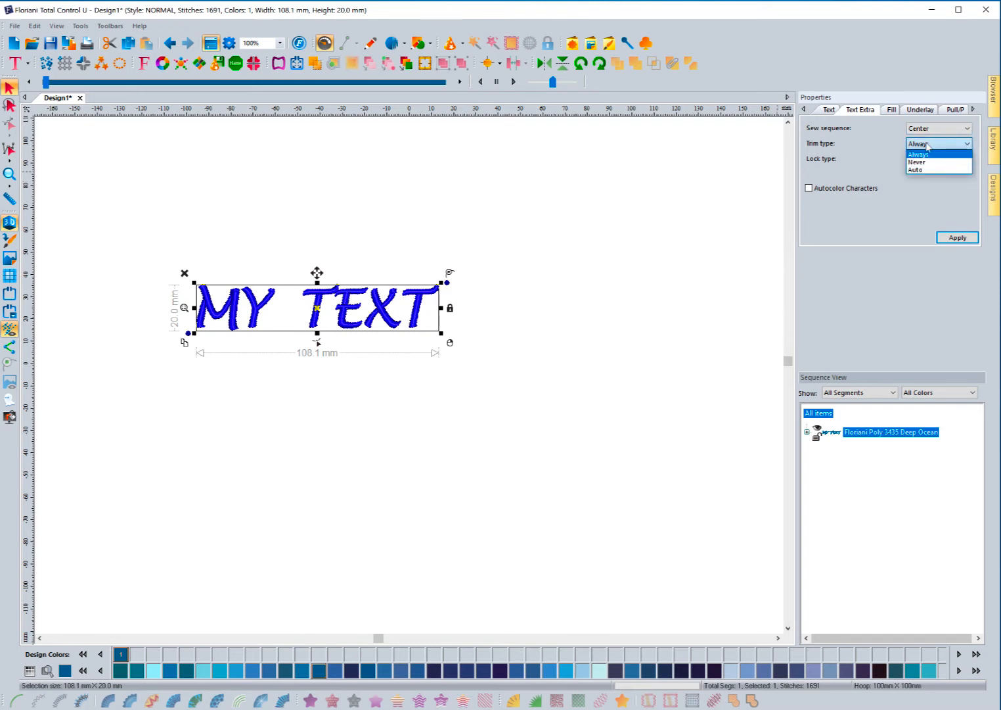
{"action": "left_click", "coordinate": [918, 170]}
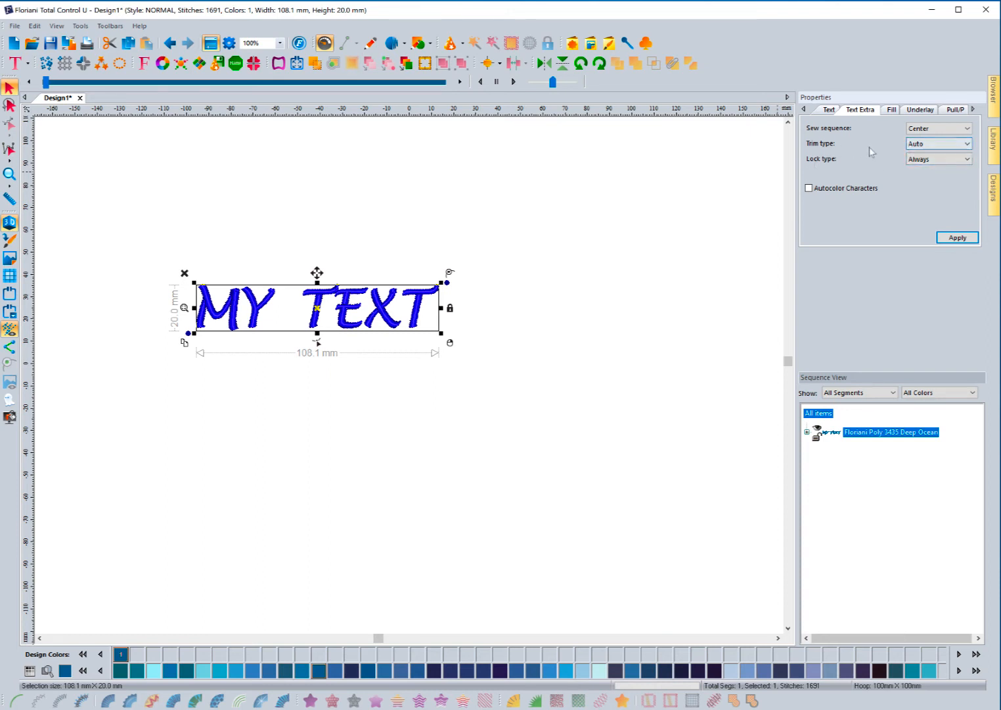
{"action": "left_click", "coordinate": [936, 159]}
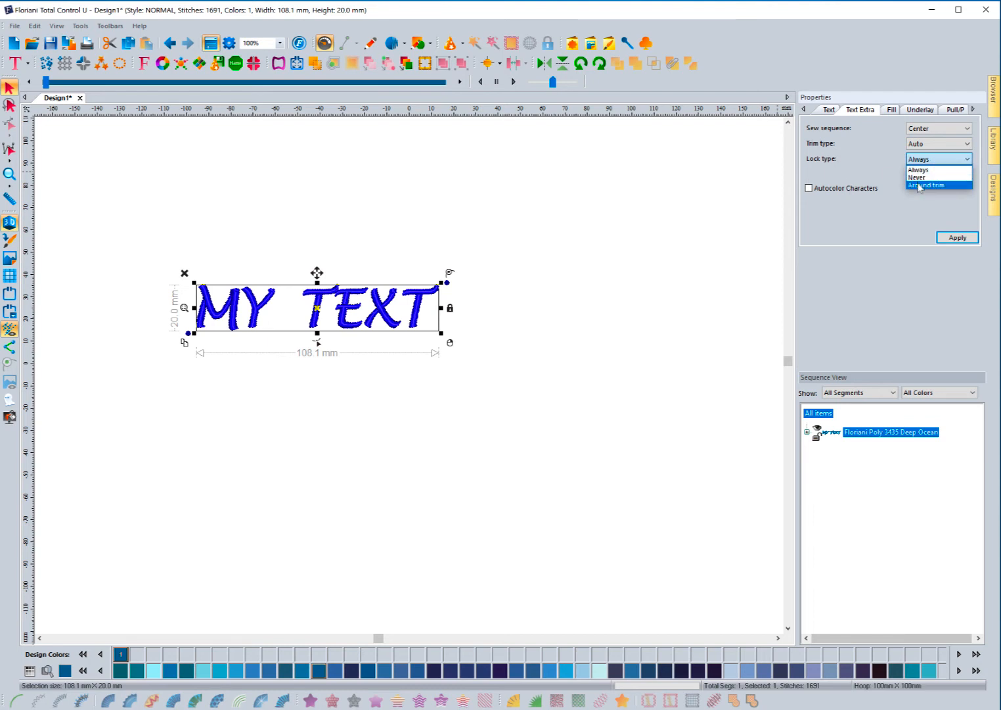
{"action": "left_click", "coordinate": [918, 185]}
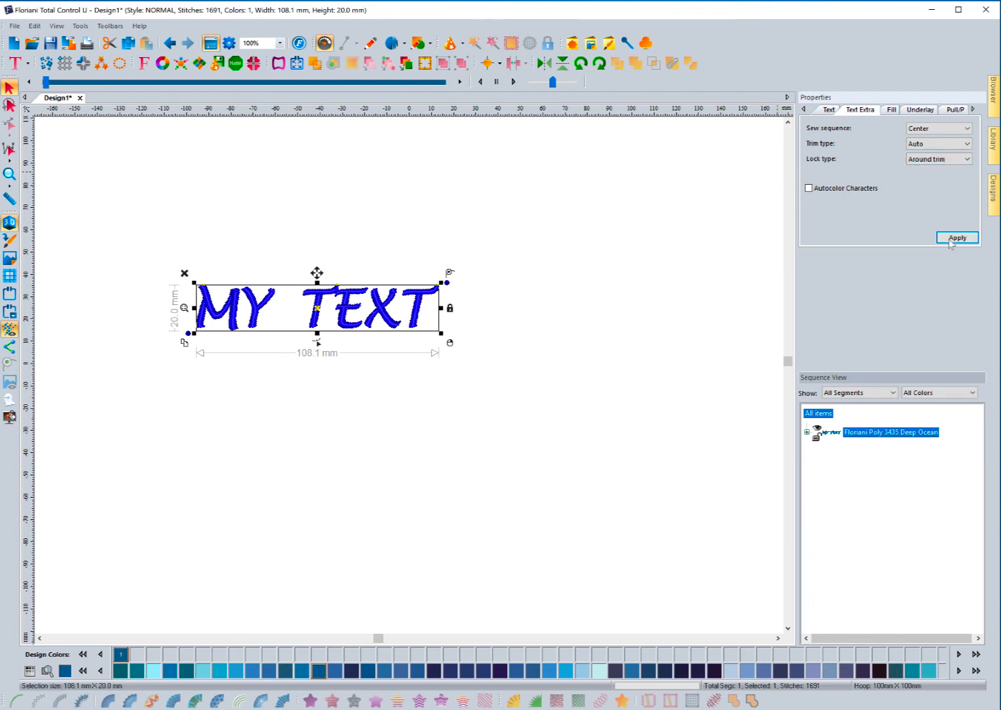
{"action": "left_click", "coordinate": [951, 242]}
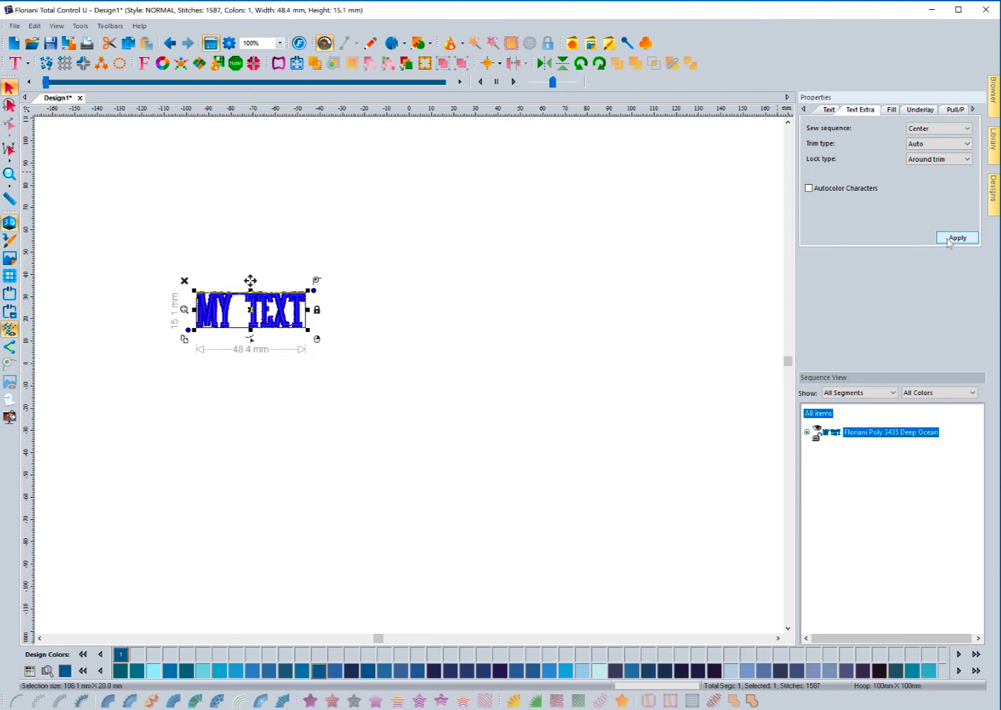
Step: Replace the lettering's Parallel underlay with Center Line, cutting it to 1304 stitches
{"action": "left_click", "coordinate": [915, 111]}
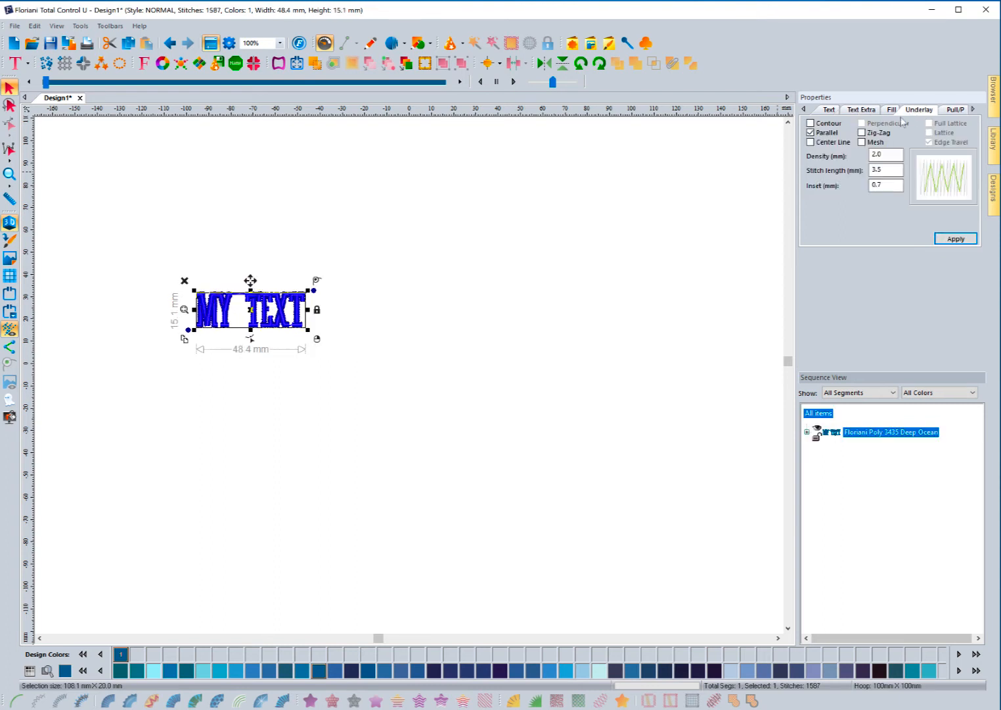
{"action": "left_click", "coordinate": [812, 141]}
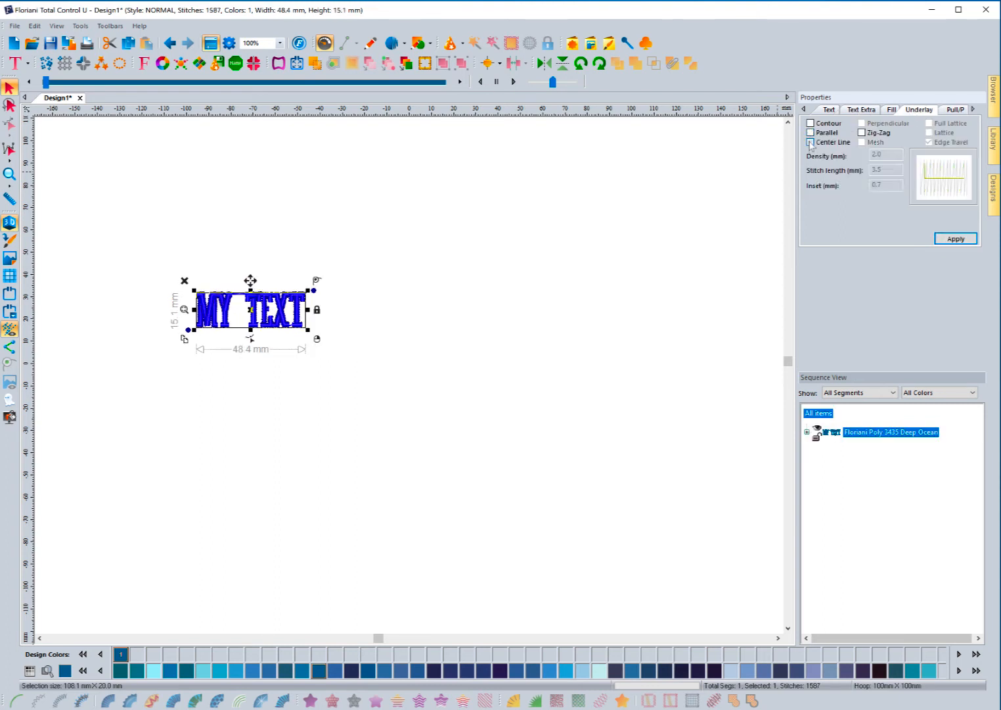
{"action": "left_click", "coordinate": [947, 241]}
{"action": "left_click", "coordinate": [973, 109]}
{"action": "left_click", "coordinate": [973, 109]}
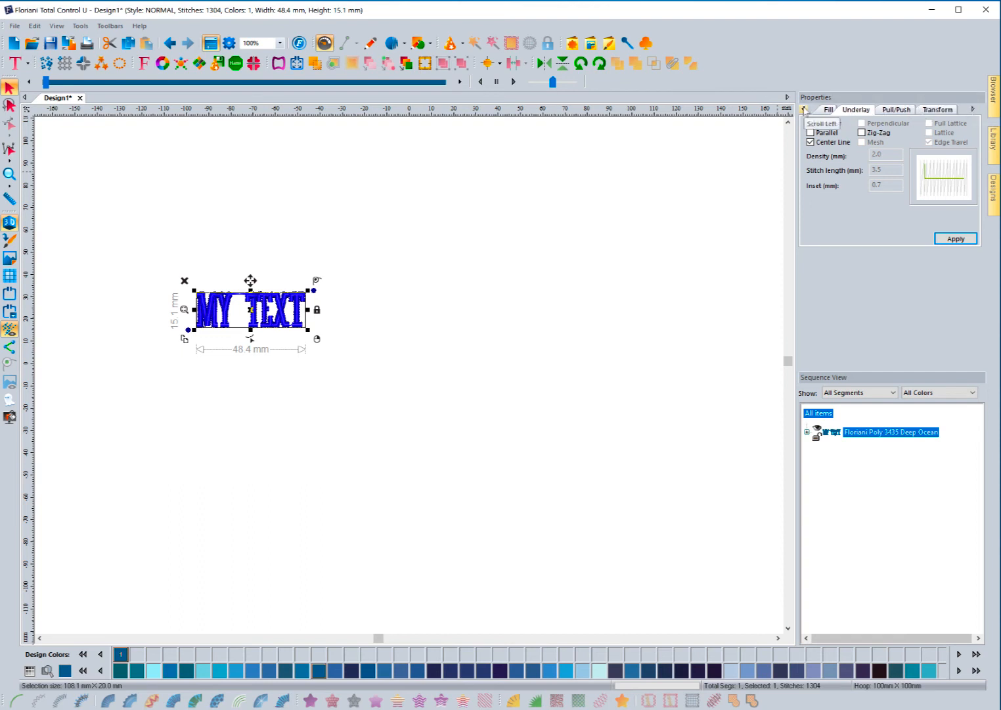
{"action": "left_click", "coordinate": [804, 109]}
{"action": "left_click", "coordinate": [803, 109]}
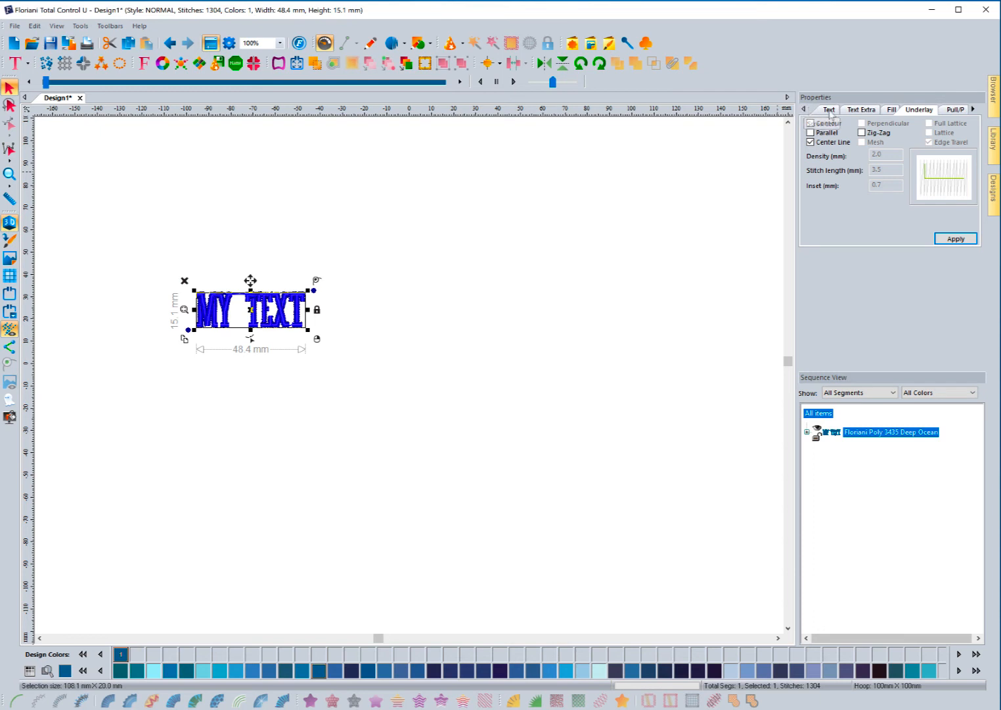
{"action": "left_click", "coordinate": [828, 110]}
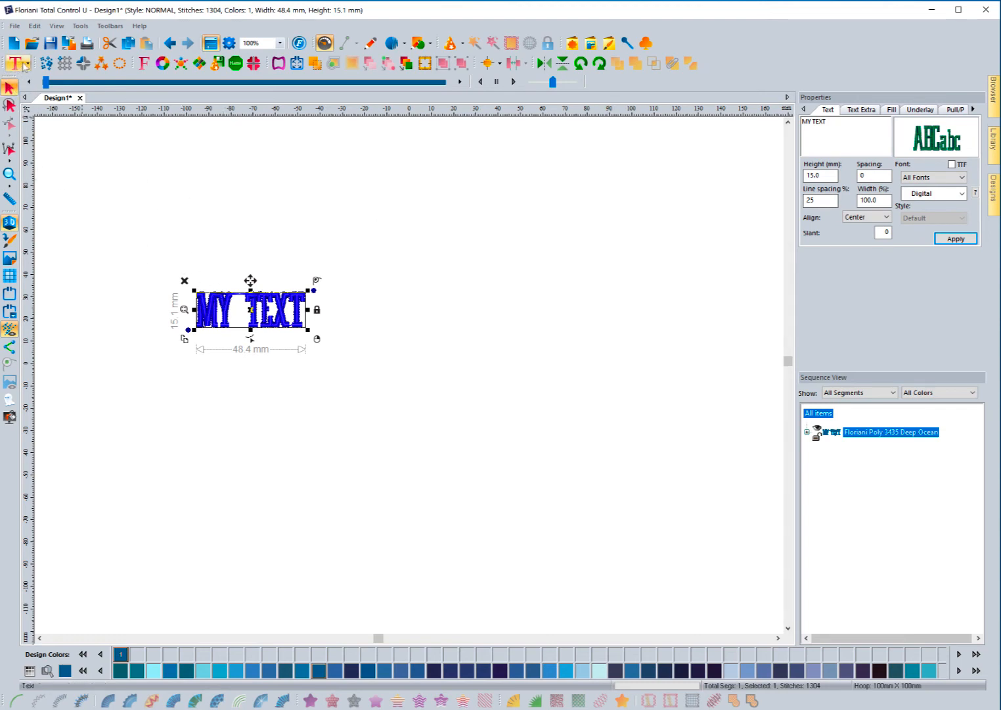
Step: Save the current lettering settings as a text preset named 'Digital - Hat'
{"action": "left_click", "coordinate": [27, 64]}
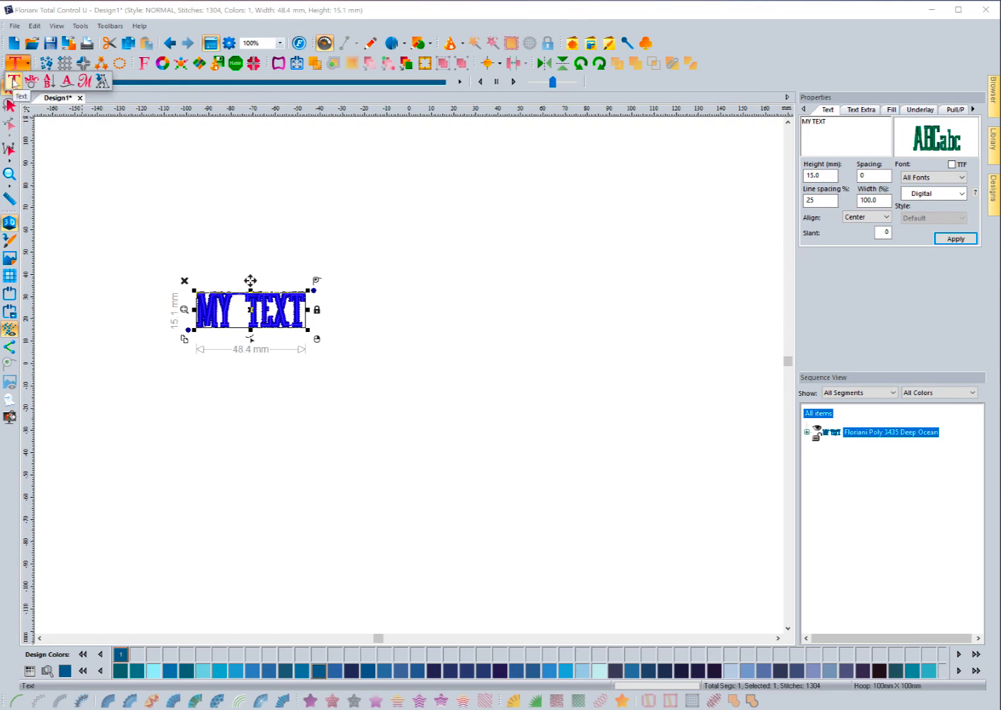
{"action": "right_click", "coordinate": [14, 82]}
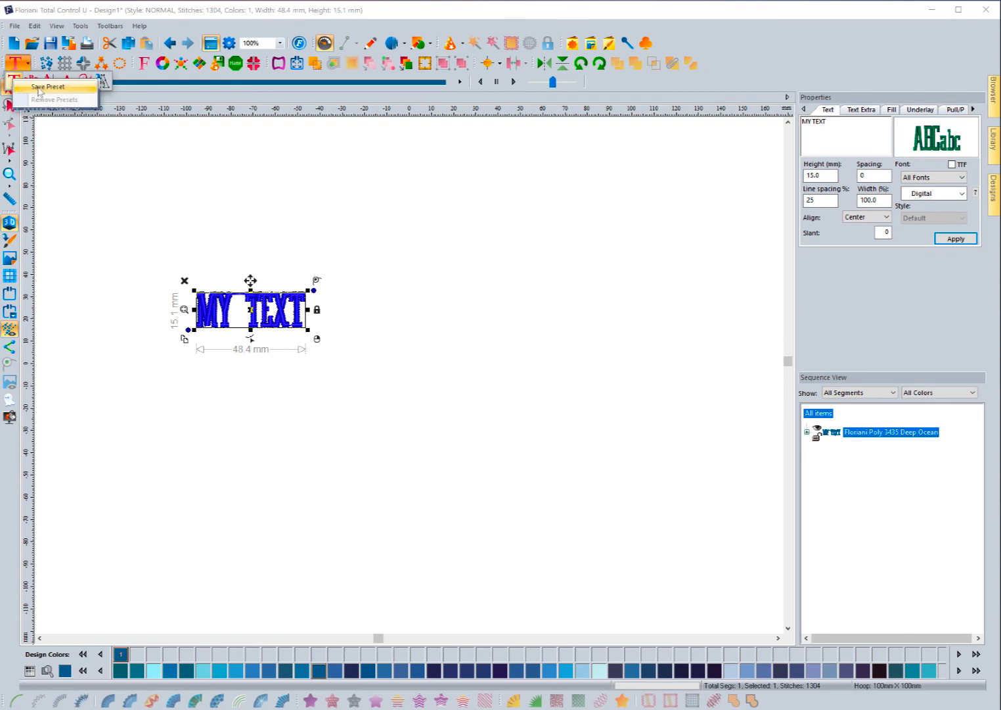
{"action": "left_click", "coordinate": [38, 88]}
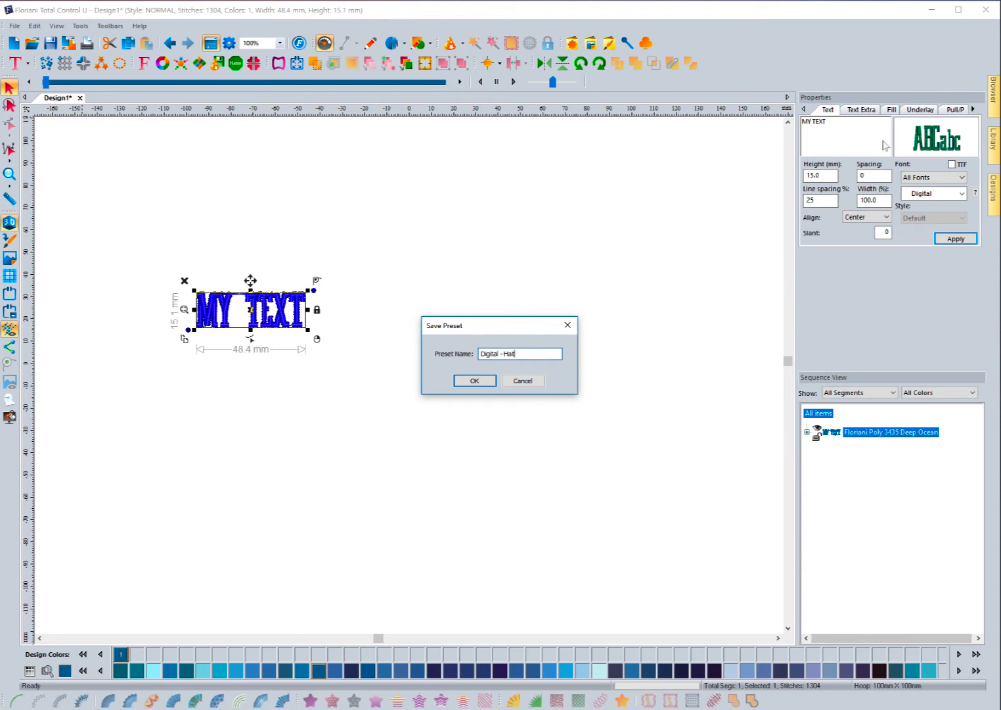
{"action": "left_click", "coordinate": [474, 381]}
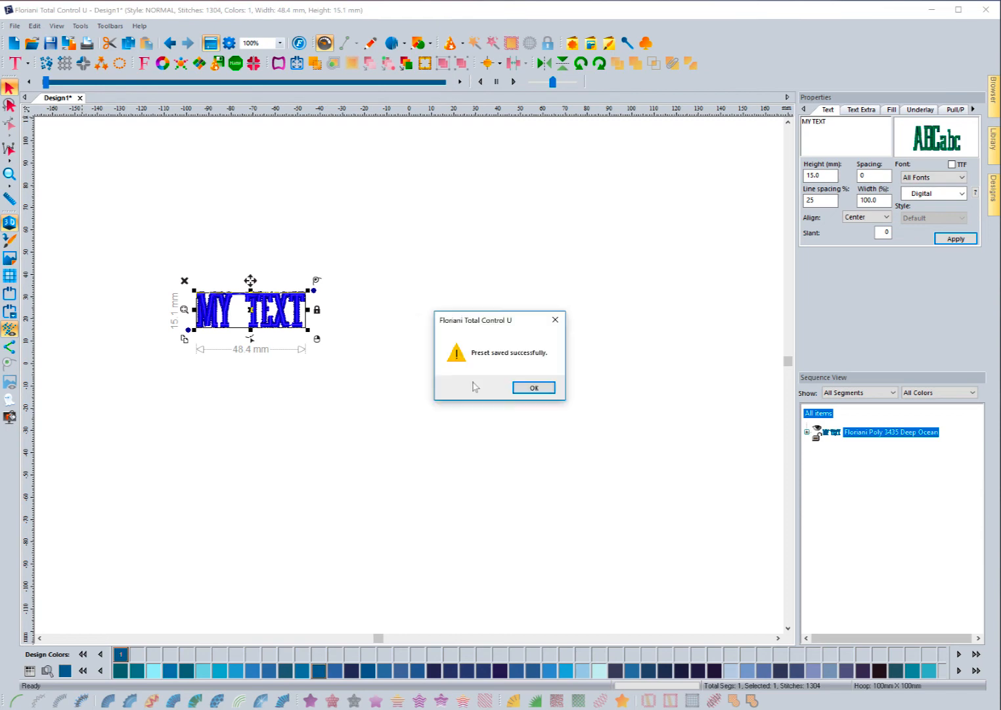
{"action": "left_click", "coordinate": [533, 388]}
{"action": "left_click", "coordinate": [213, 281]}
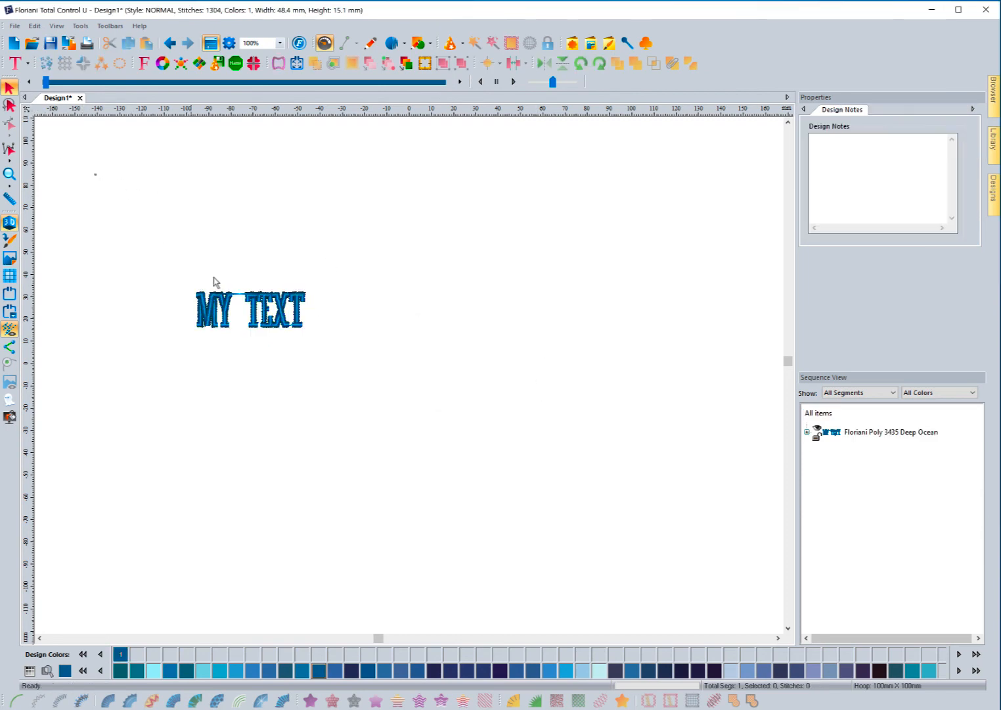
Step: Change the MY TEXT lettering to the Dolly font and move it higher up the design
{"action": "left_click", "coordinate": [224, 304]}
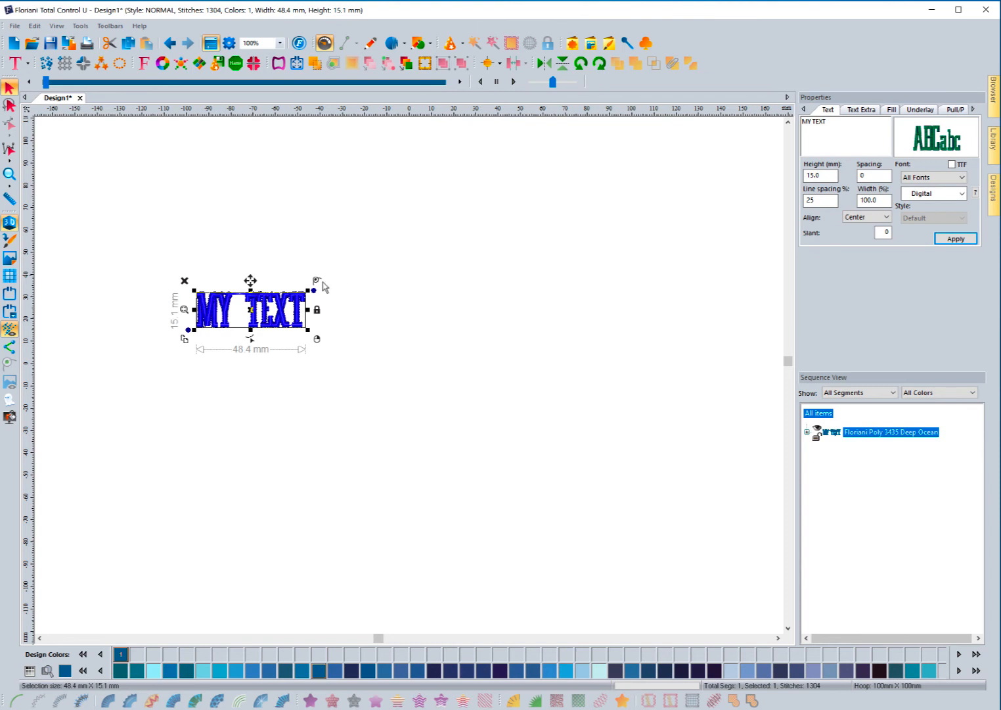
{"action": "left_click", "coordinate": [937, 193]}
{"action": "left_click", "coordinate": [917, 233]}
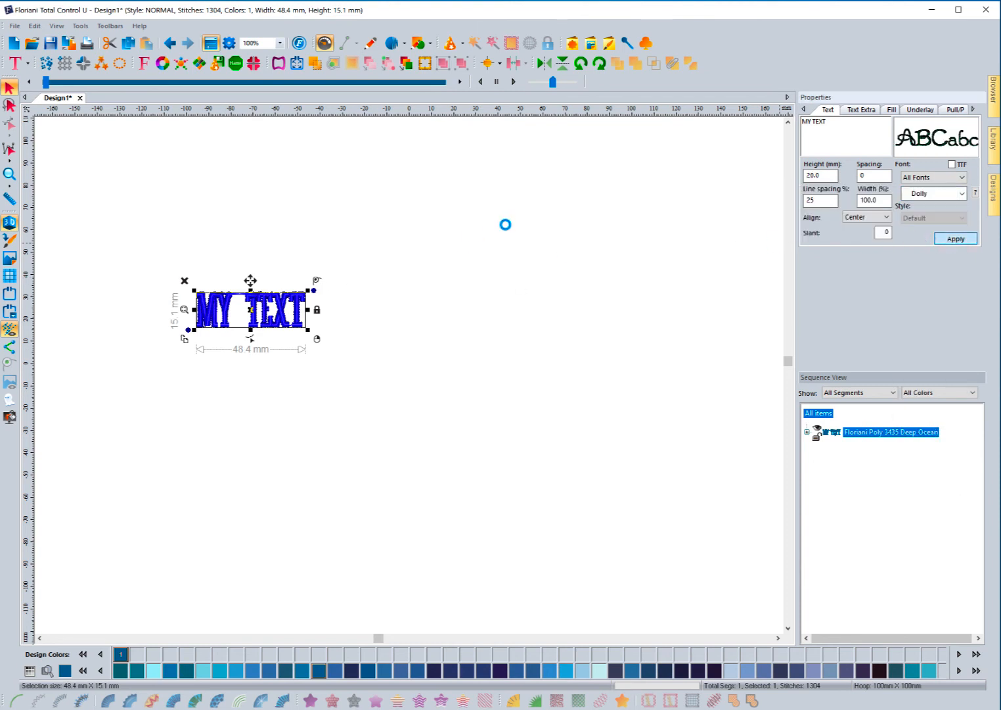
{"action": "left_click", "coordinate": [404, 238]}
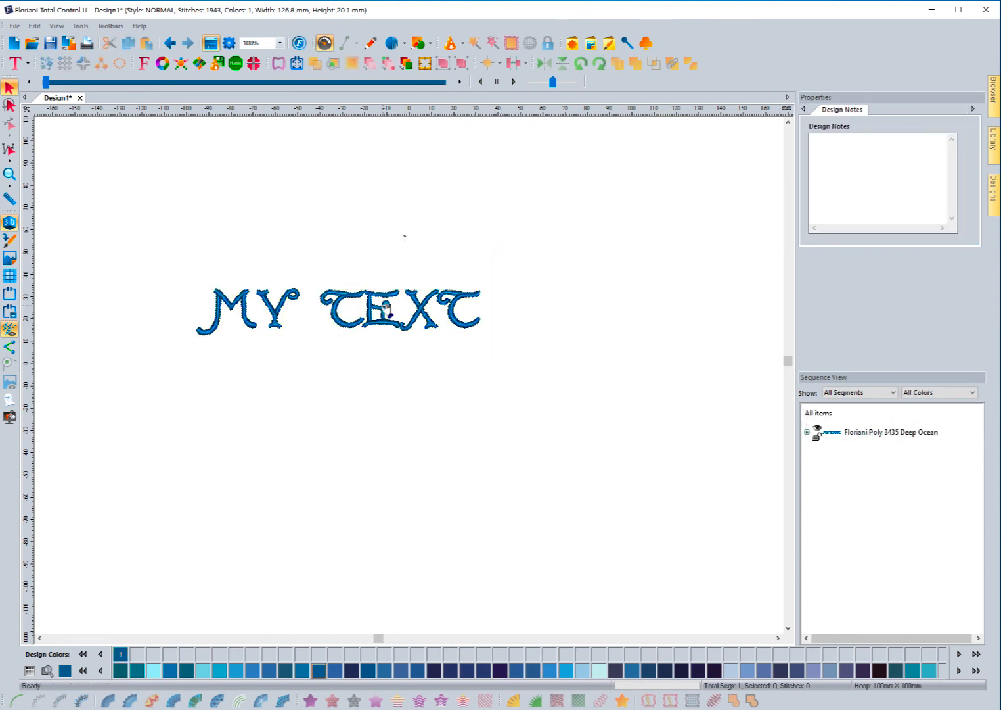
{"action": "left_click_drag", "start_coordinate": [387, 309], "coordinate": [402, 208]}
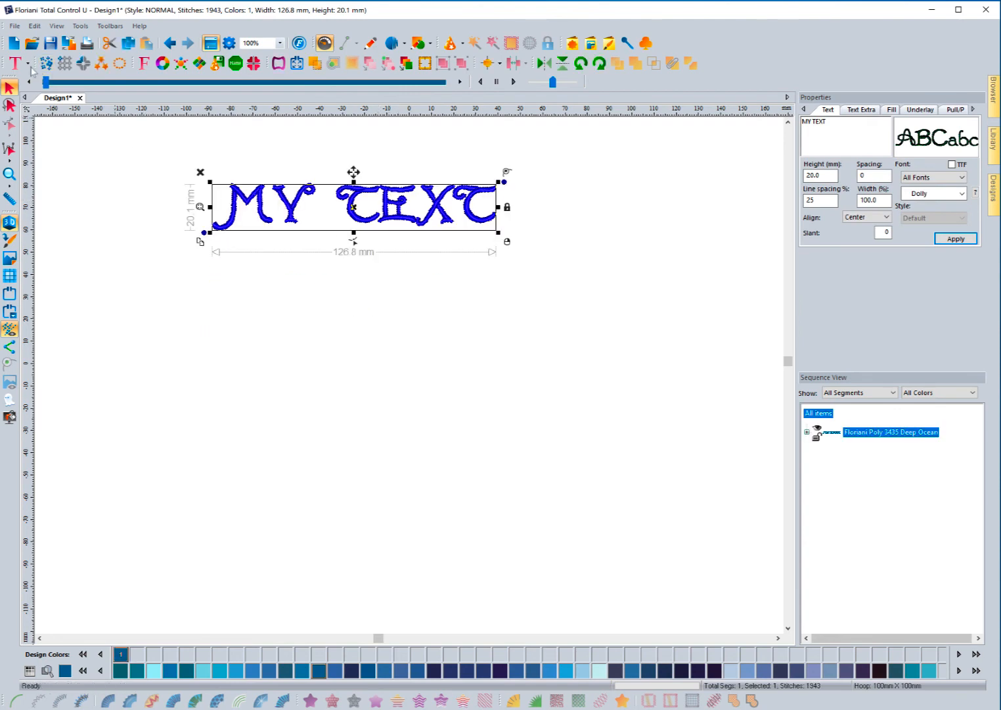
Step: Load the 'Digital - Hat' text preset for new lettering
{"action": "left_click", "coordinate": [28, 64]}
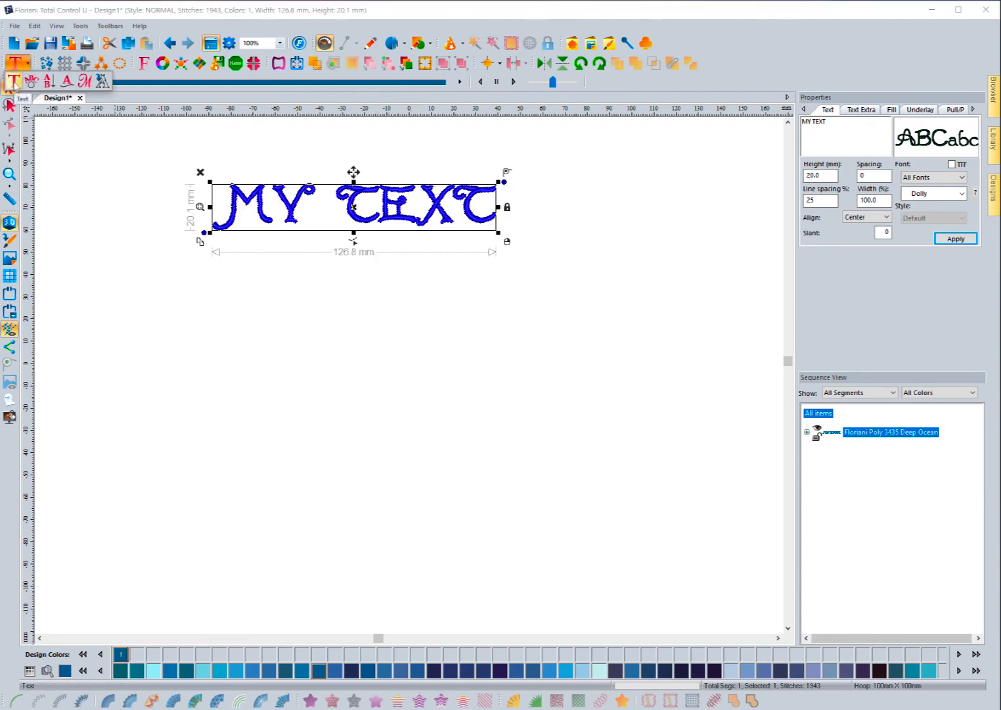
{"action": "right_click", "coordinate": [15, 82]}
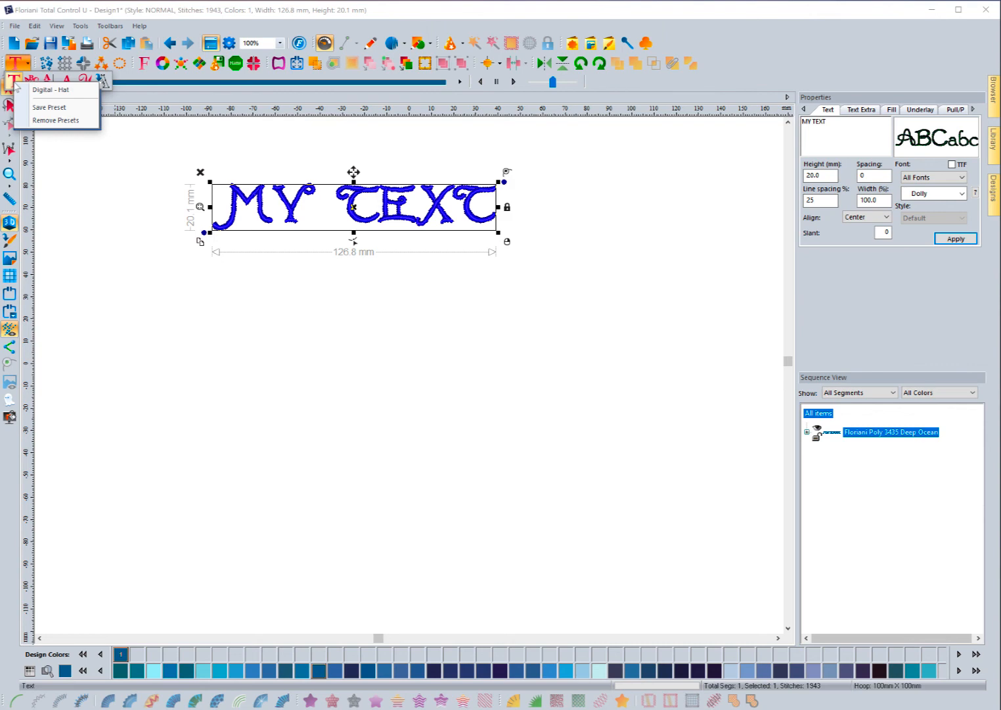
{"action": "left_click", "coordinate": [20, 90]}
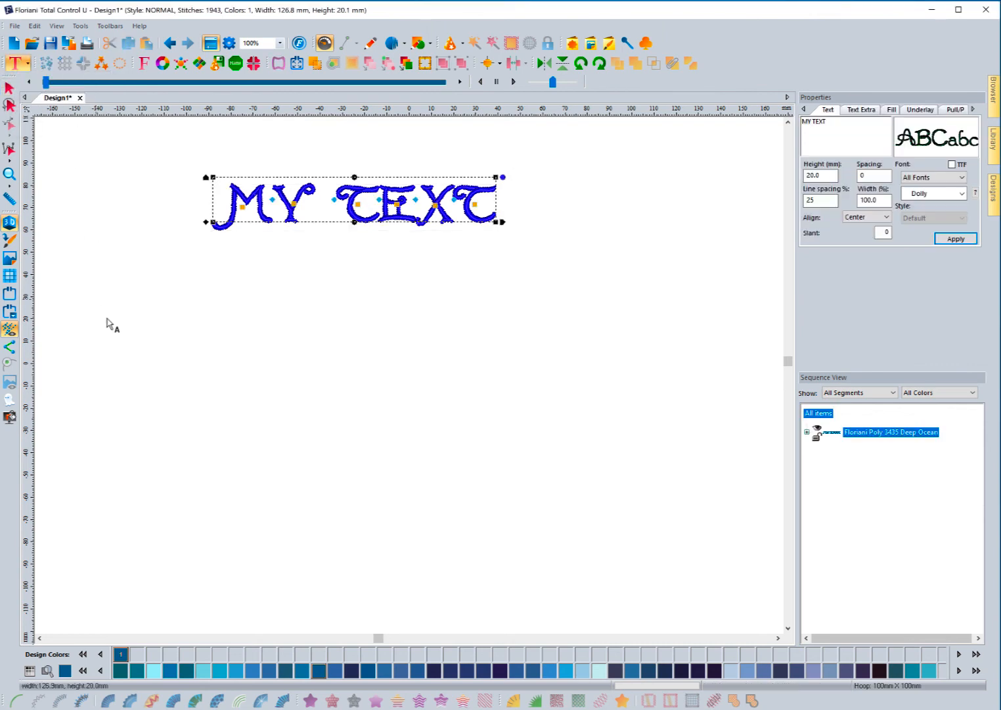
{"action": "key", "text": "Escape"}
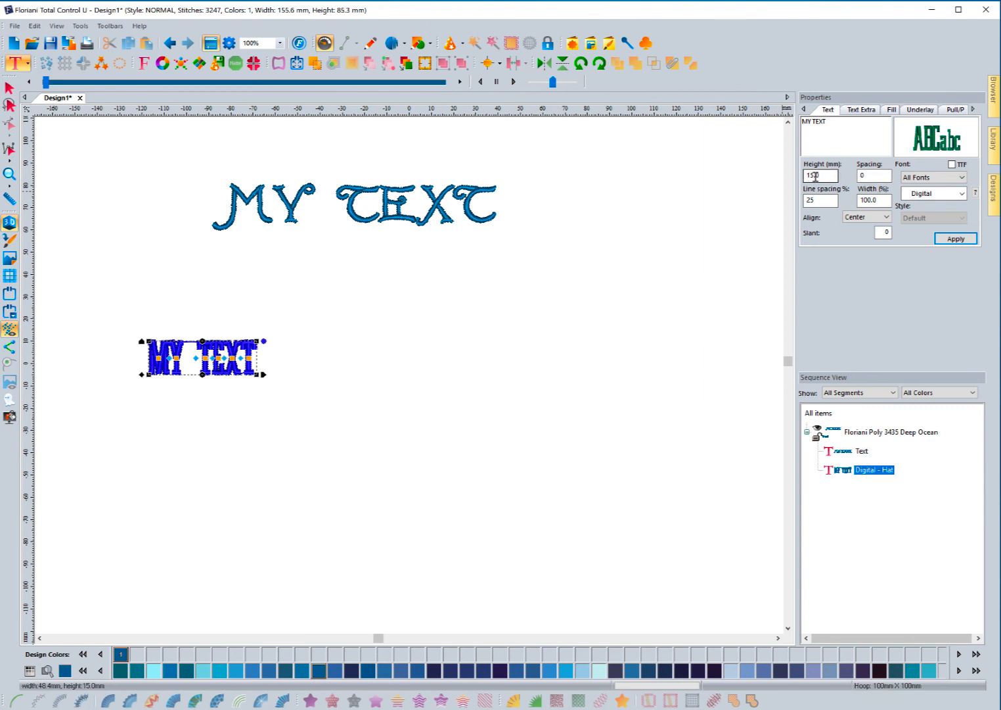
Step: Review the new text's Text Extra and Underlay settings, then place it beneath the Dolly MY TEXT
{"action": "left_click", "coordinate": [857, 110]}
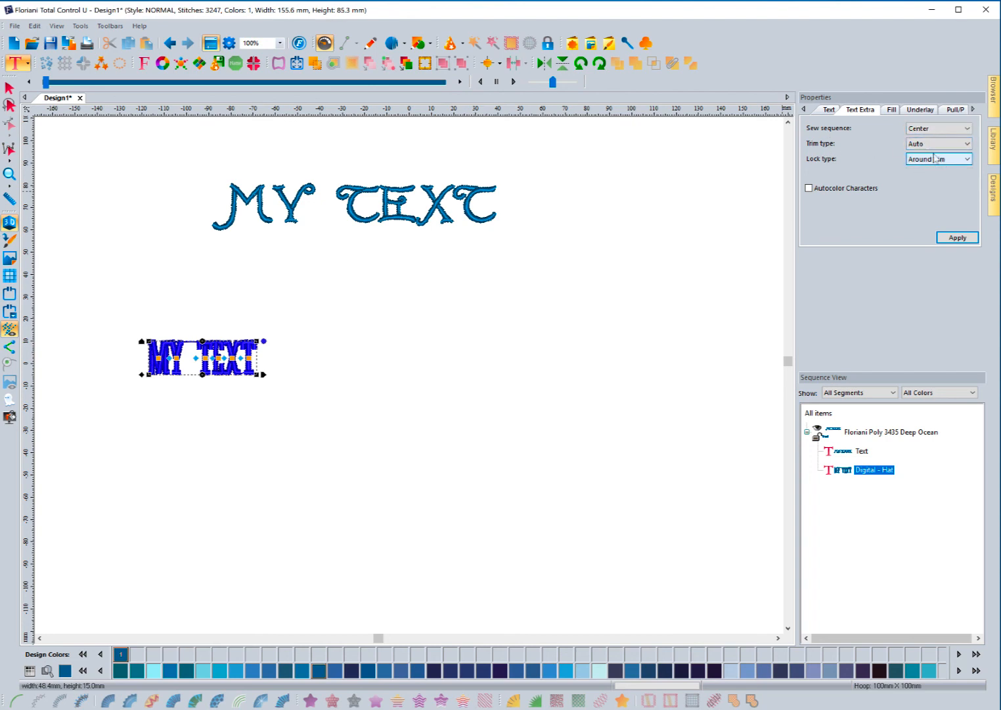
{"action": "left_click", "coordinate": [921, 110]}
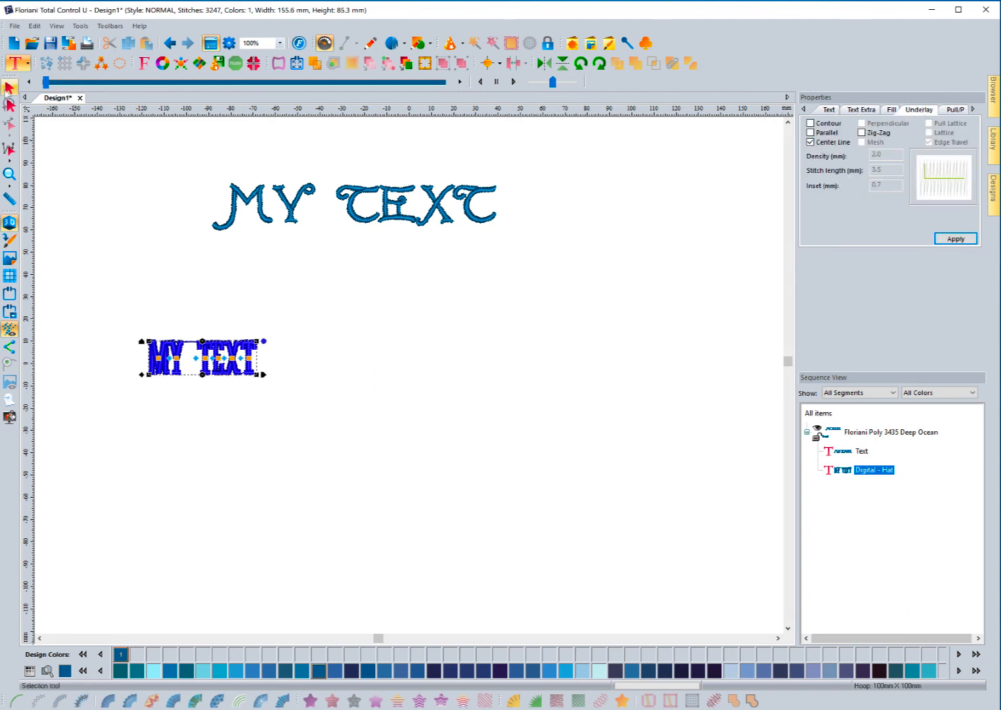
{"action": "left_click", "coordinate": [9, 87]}
{"action": "left_click", "coordinate": [125, 230]}
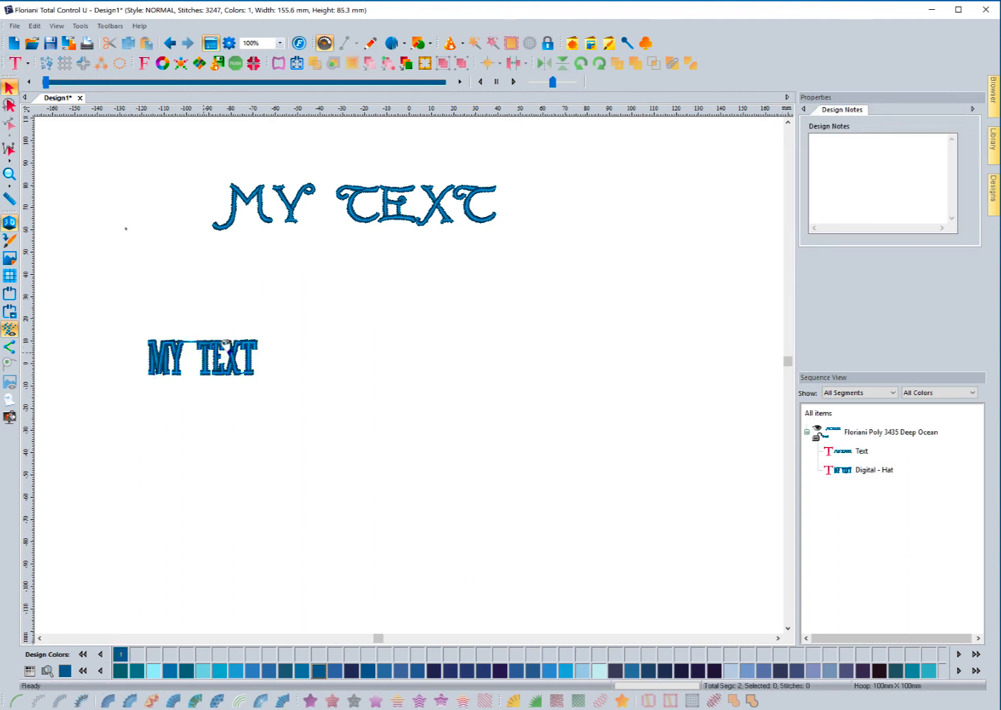
{"action": "left_click_drag", "start_coordinate": [205, 354], "coordinate": [347, 303]}
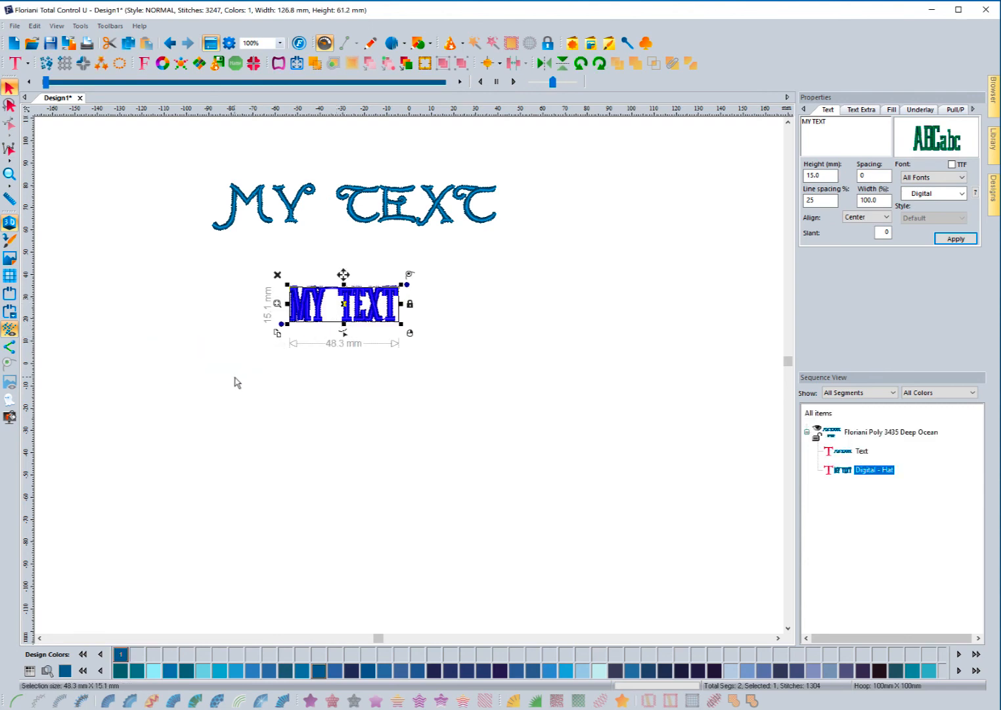
{"action": "left_click", "coordinate": [235, 379]}
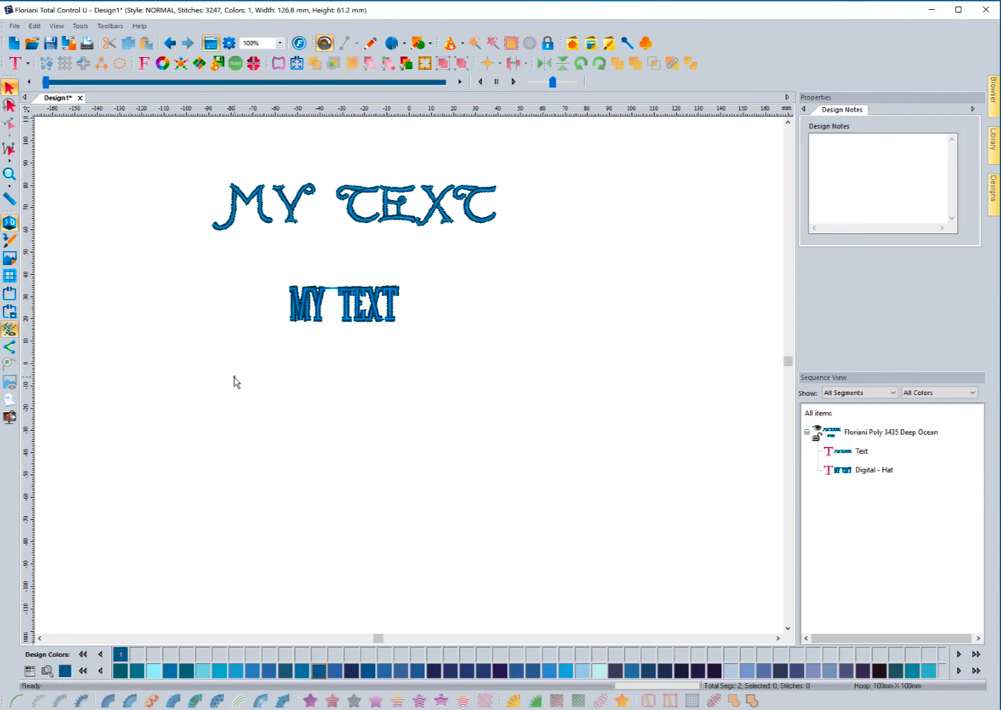